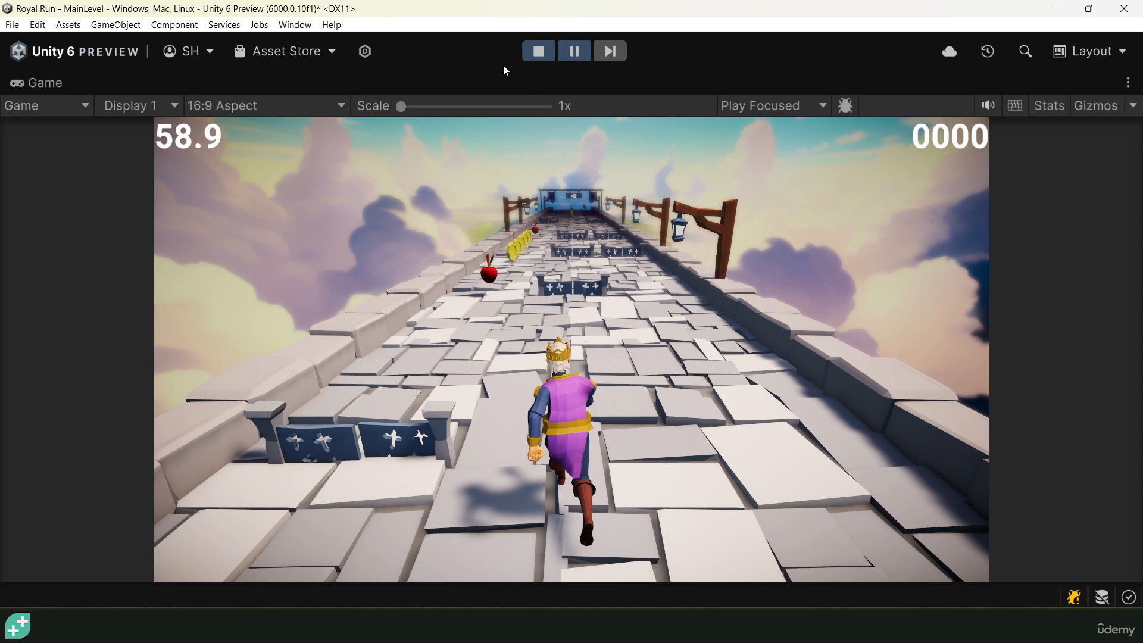
Stop the game preview and open the Lightpost Left prefab from Prefabs/Chunks
{"action": "left_click", "coordinate": [539, 51]}
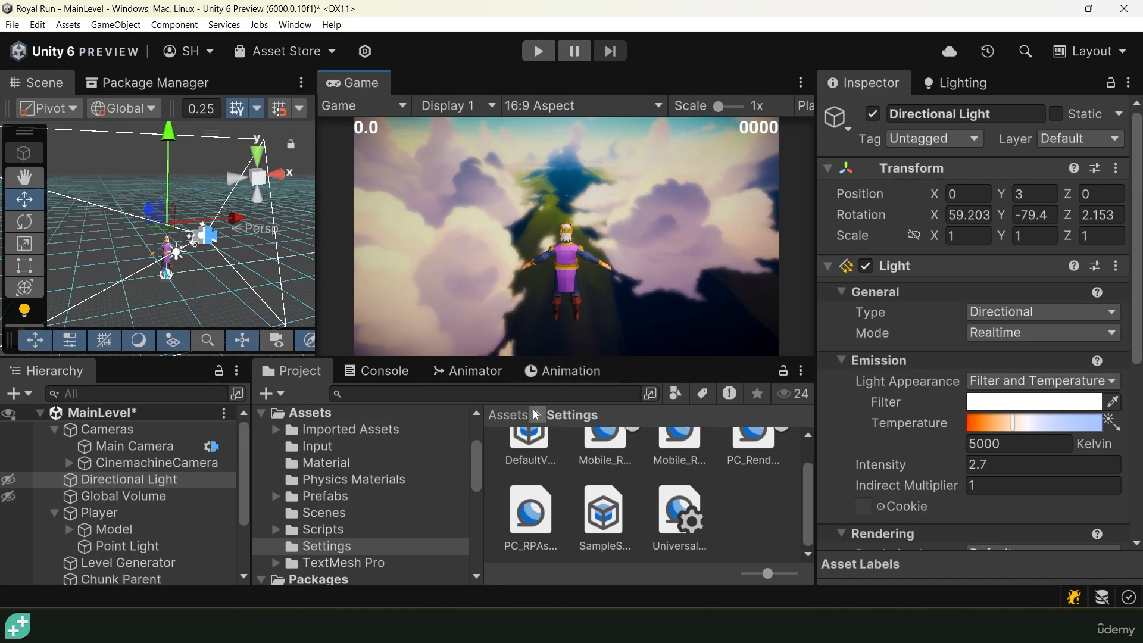
{"action": "left_click", "coordinate": [524, 415]}
{"action": "double_click", "coordinate": [539, 508]}
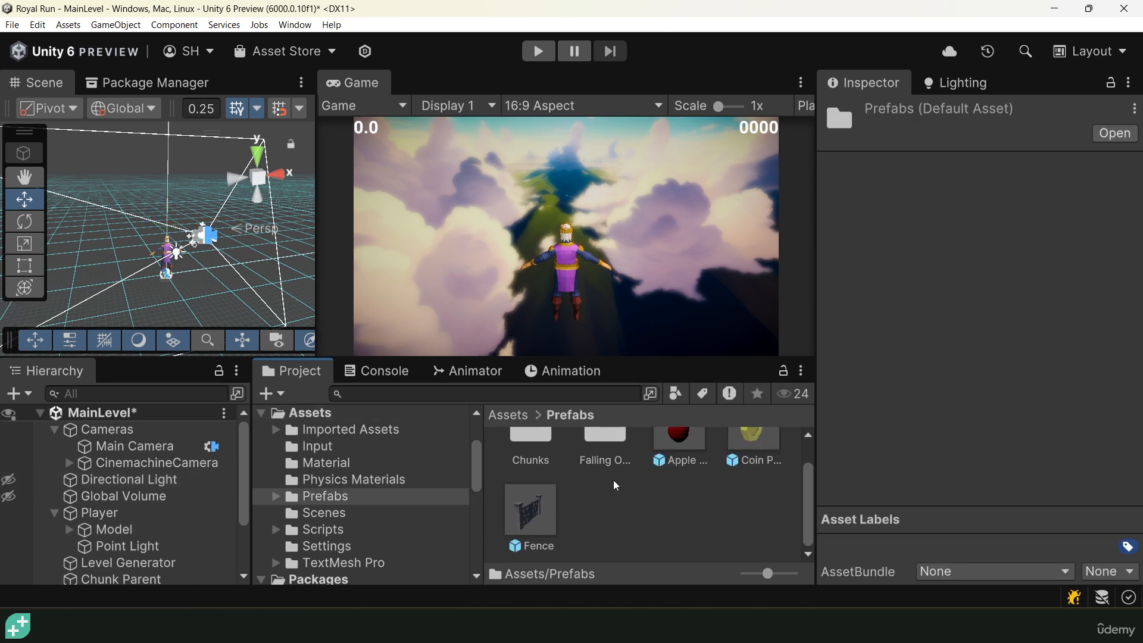
{"action": "scroll", "coordinate": [616, 486], "scroll_direction": "up", "scroll_amount": 2}
{"action": "double_click", "coordinate": [532, 467]}
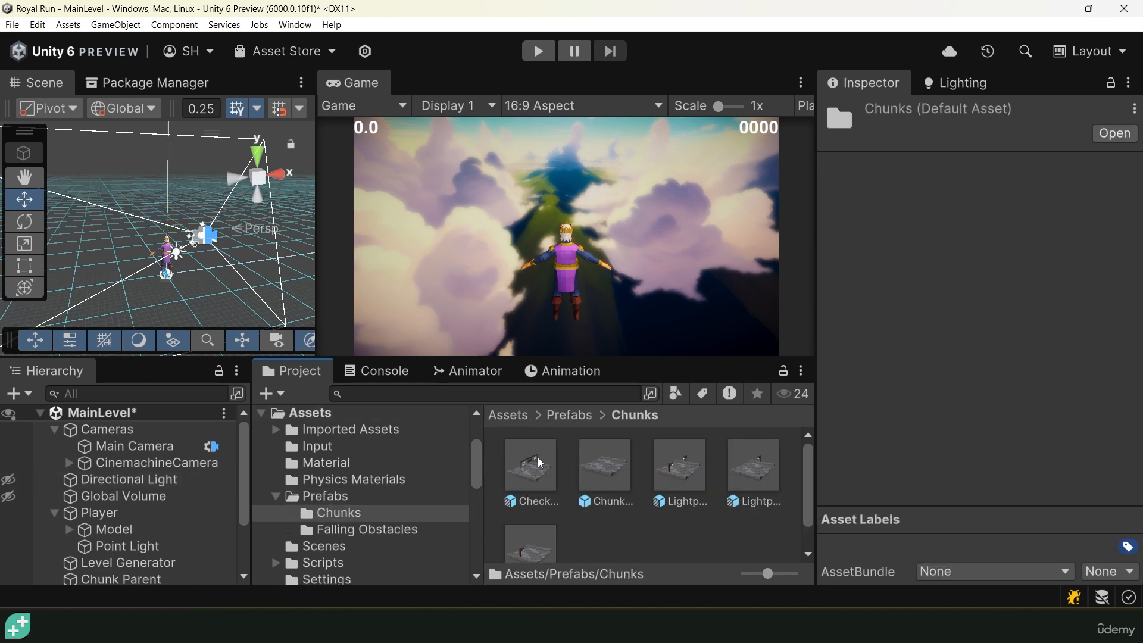
{"action": "double_click", "coordinate": [767, 475]}
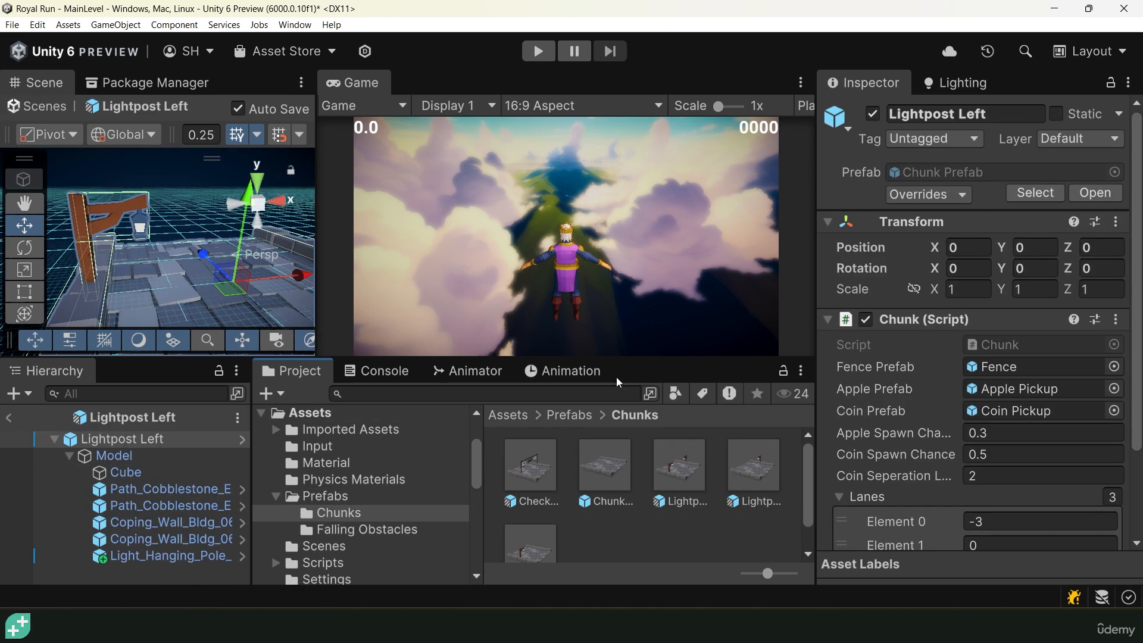
Apply all overrides on the Light_Hanging_Pole_Furn object to its prefab variant parent
{"action": "left_click", "coordinate": [156, 556]}
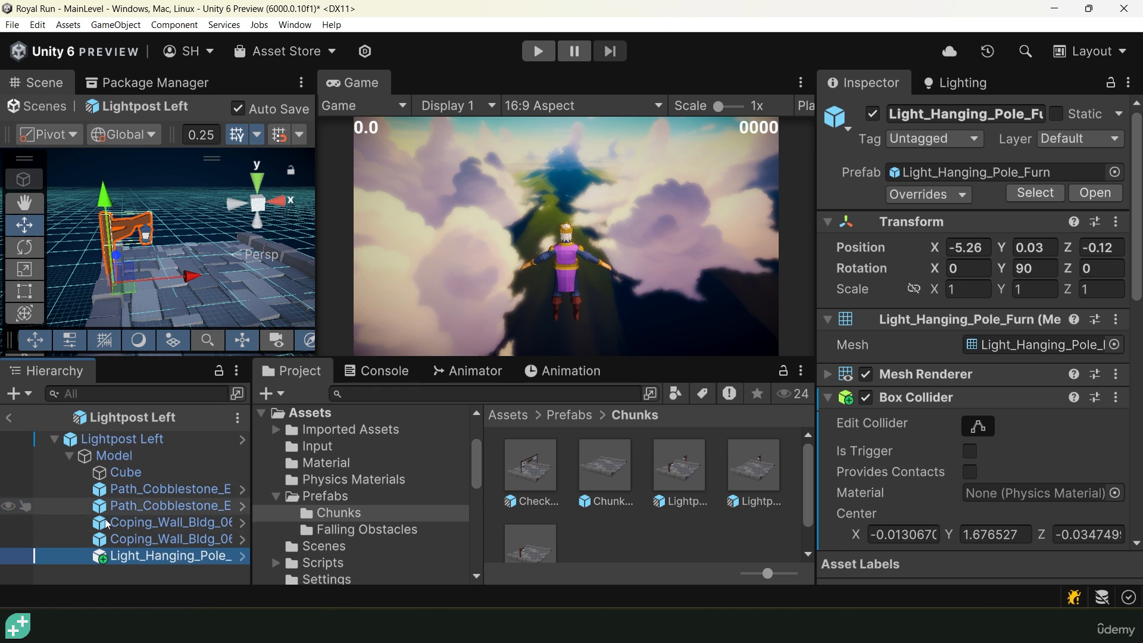
{"action": "scroll", "coordinate": [182, 266], "scroll_direction": "up", "scroll_amount": 4}
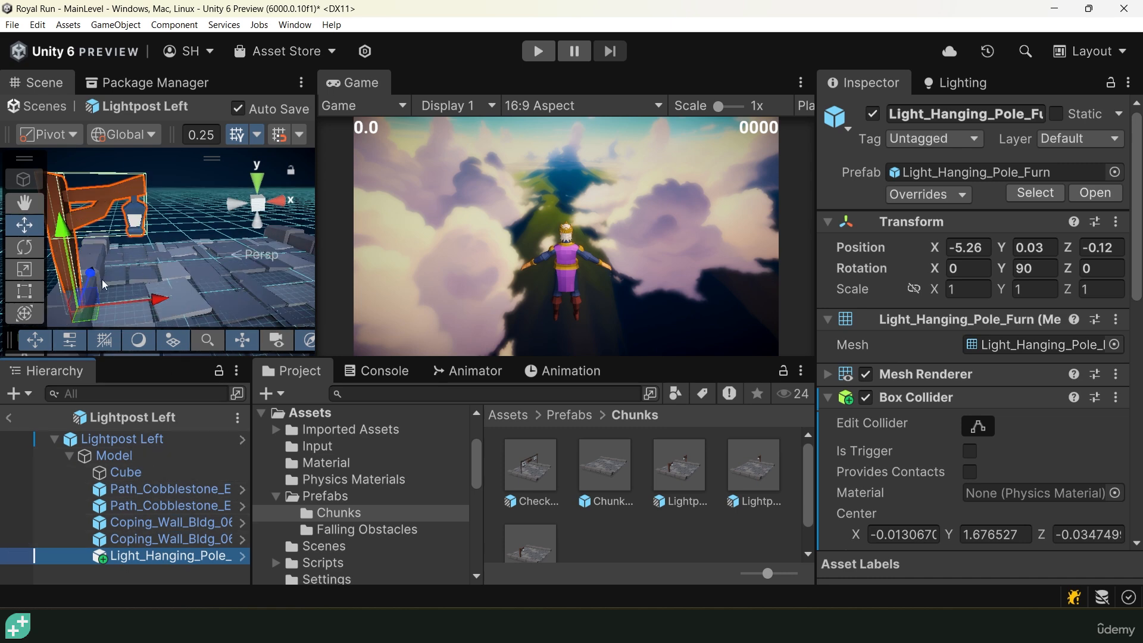
{"action": "left_click", "coordinate": [927, 195]}
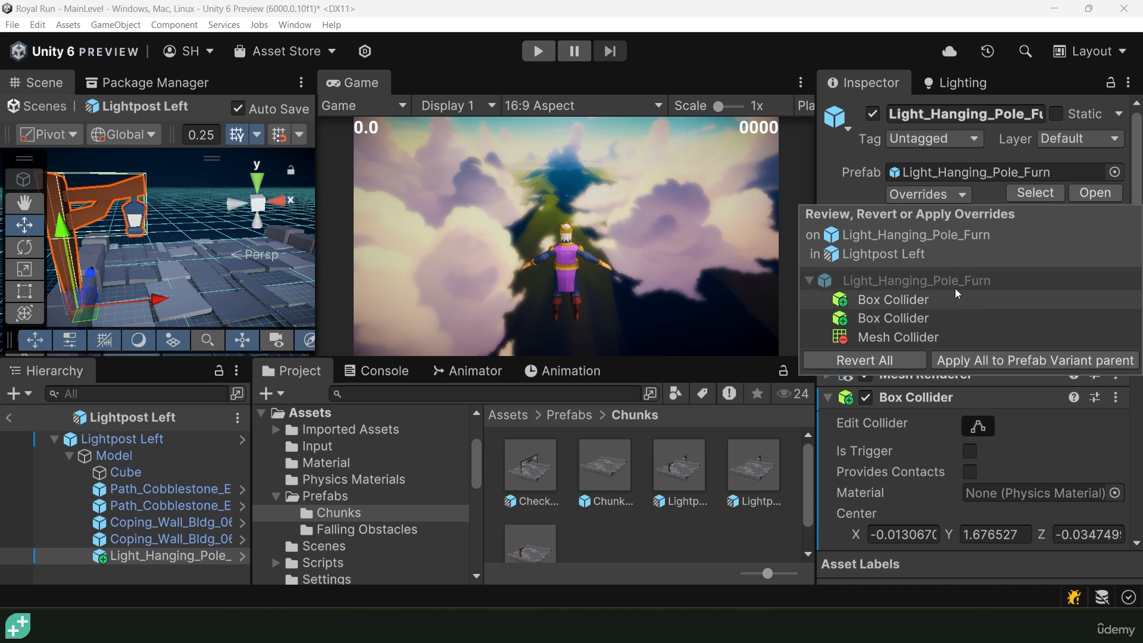
{"action": "left_click", "coordinate": [984, 360]}
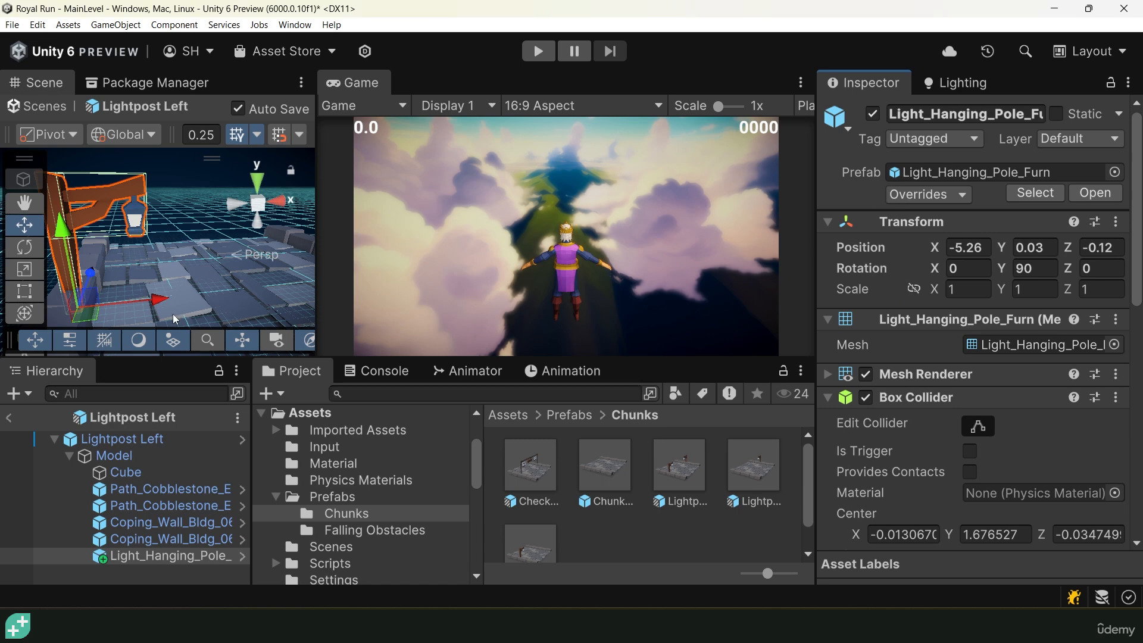
Add a child point light named Lightpost Point Light to the hanging pole and move it to about Z 2.4
{"action": "right_click", "coordinate": [162, 558]}
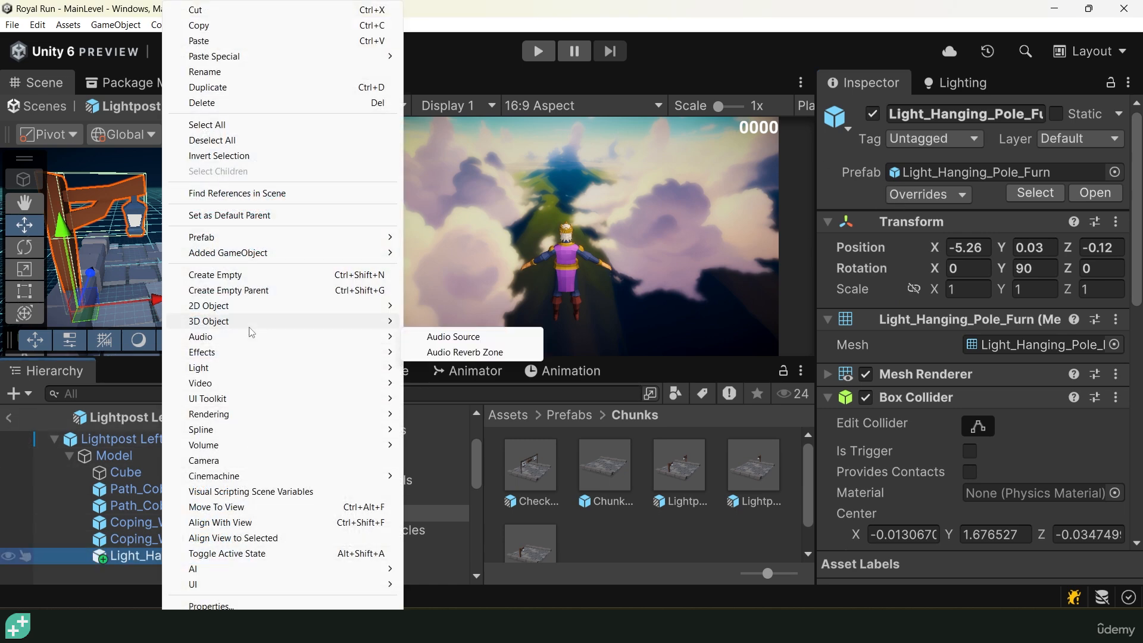
{"action": "mouse_move", "coordinate": [253, 372]}
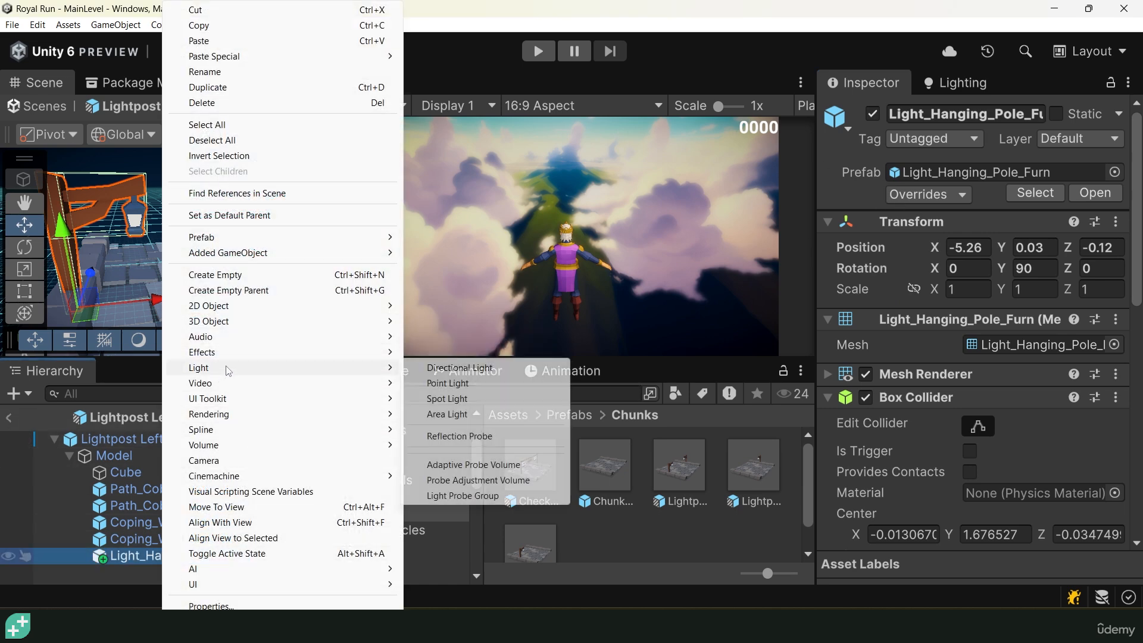
{"action": "left_click", "coordinate": [443, 386]}
{"action": "scroll", "coordinate": [148, 278], "scroll_direction": "down", "scroll_amount": 5}
{"action": "type", "text": "er"}
{"action": "double_click", "coordinate": [152, 566]}
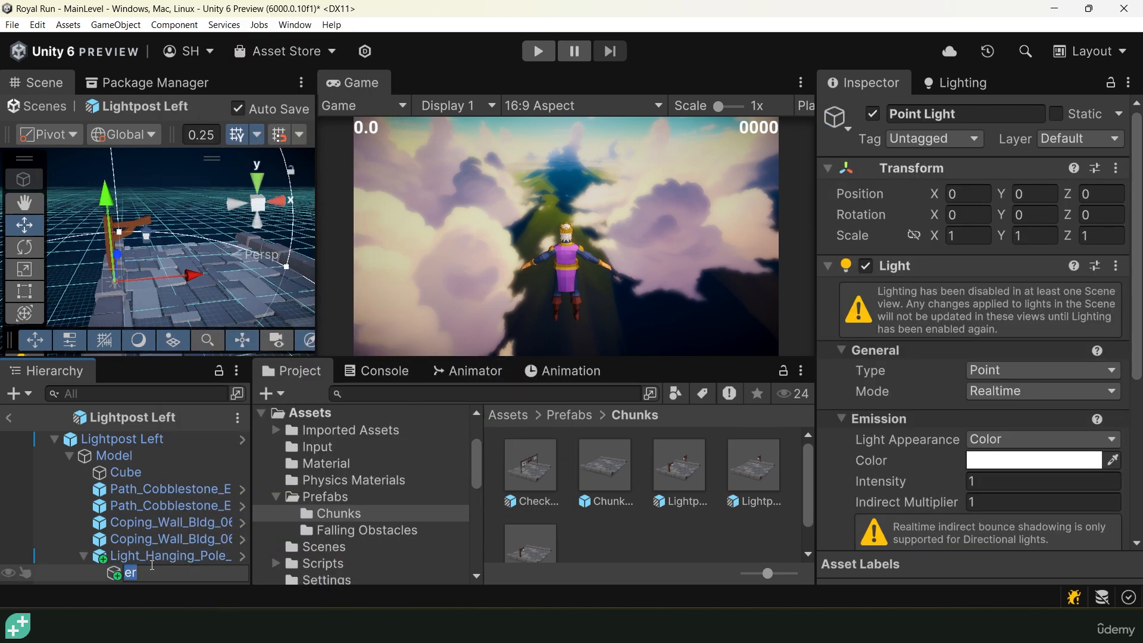
{"action": "type", "text": "Lightpost Point Light"}
{"action": "key", "text": "Return"}
{"action": "left_click_drag", "start_coordinate": [192, 275], "coordinate": [238, 270]}
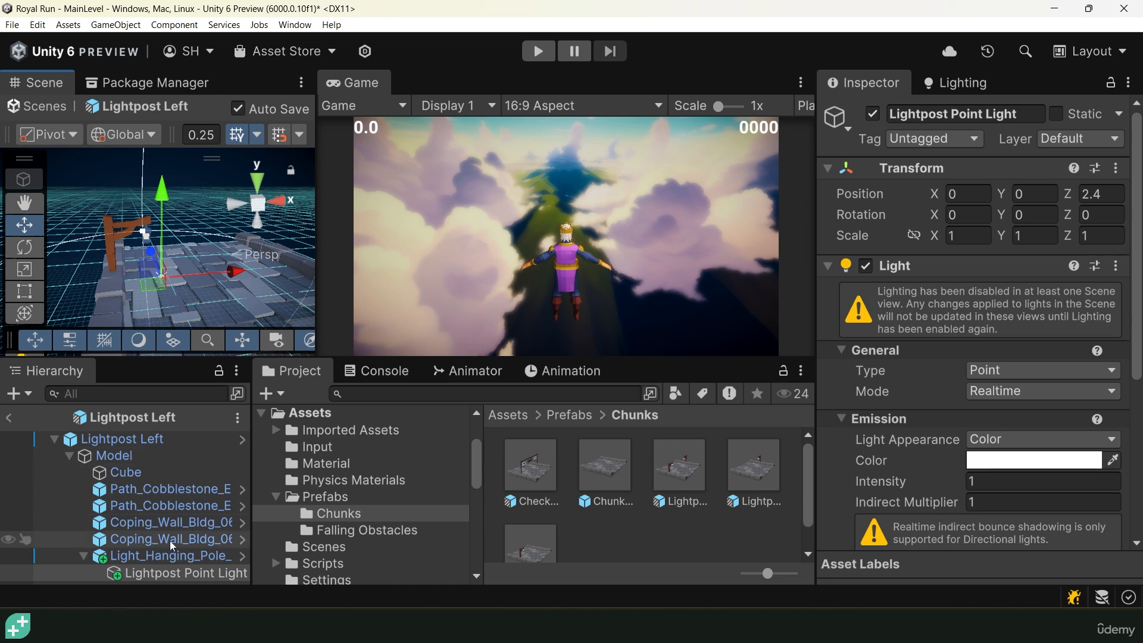
Apply the hanging pole's added point light to the prefab variant parent and return to the MainLevel scene
{"action": "left_click", "coordinate": [171, 560]}
{"action": "left_click", "coordinate": [928, 194]}
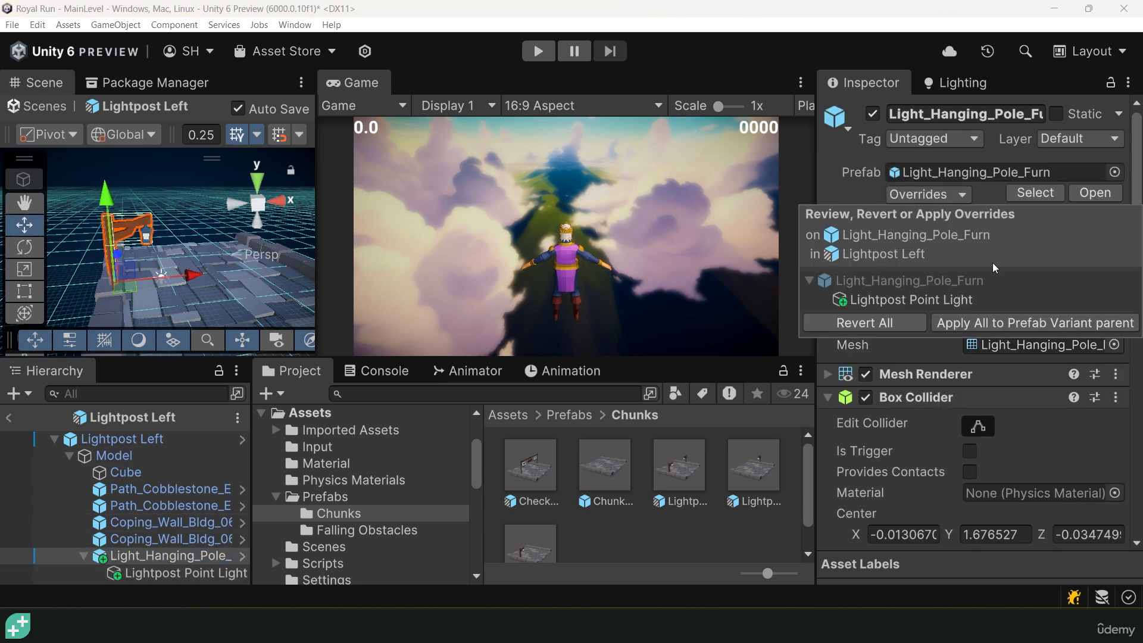
{"action": "left_click", "coordinate": [1033, 322]}
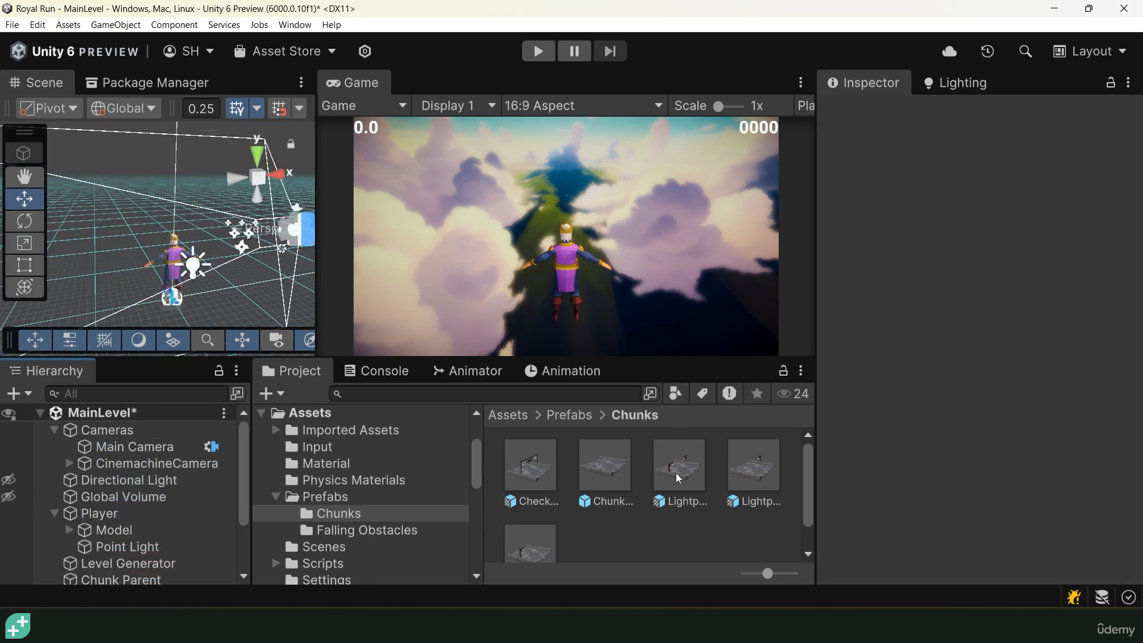
Place the Lightpost Both chunk prefab in the scene under the player and lower it to about Y -0.09
{"action": "scroll", "coordinate": [676, 472], "scroll_direction": "down", "scroll_amount": 1}
{"action": "scroll", "coordinate": [670, 467], "scroll_direction": "up", "scroll_amount": 1}
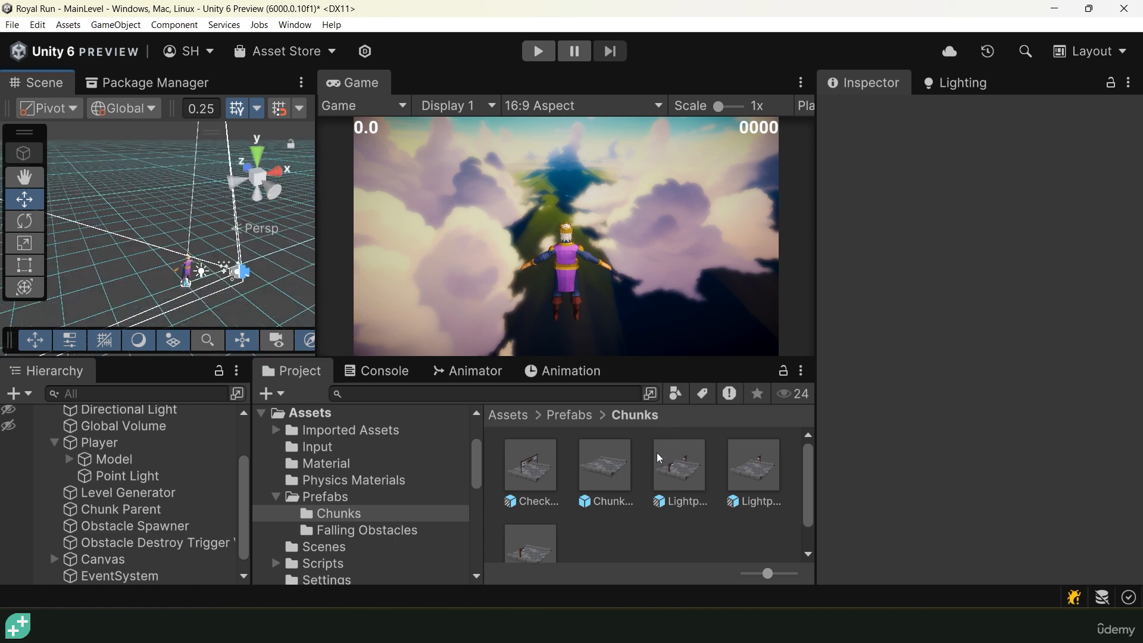
{"action": "left_click_drag", "start_coordinate": [660, 457], "coordinate": [160, 262]}
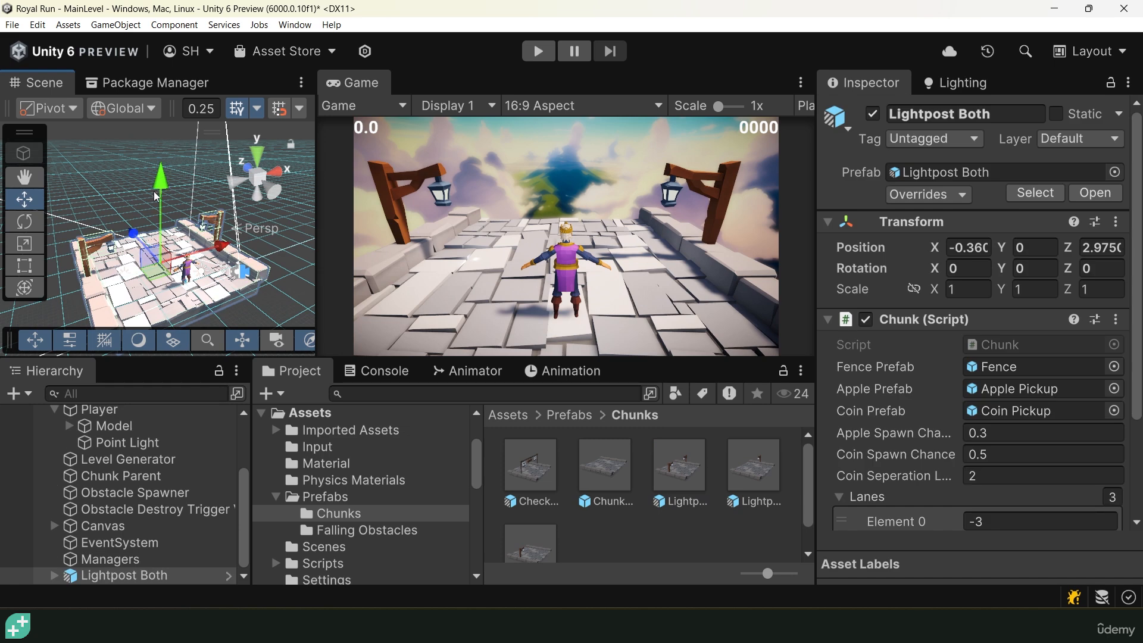
{"action": "mouse_move", "coordinate": [156, 196]}
{"action": "left_mouse_down"}
{"action": "mouse_move", "coordinate": [157, 178]}
{"action": "mouse_move", "coordinate": [164, 202]}
{"action": "mouse_move", "coordinate": [166, 180]}
{"action": "left_mouse_up"}
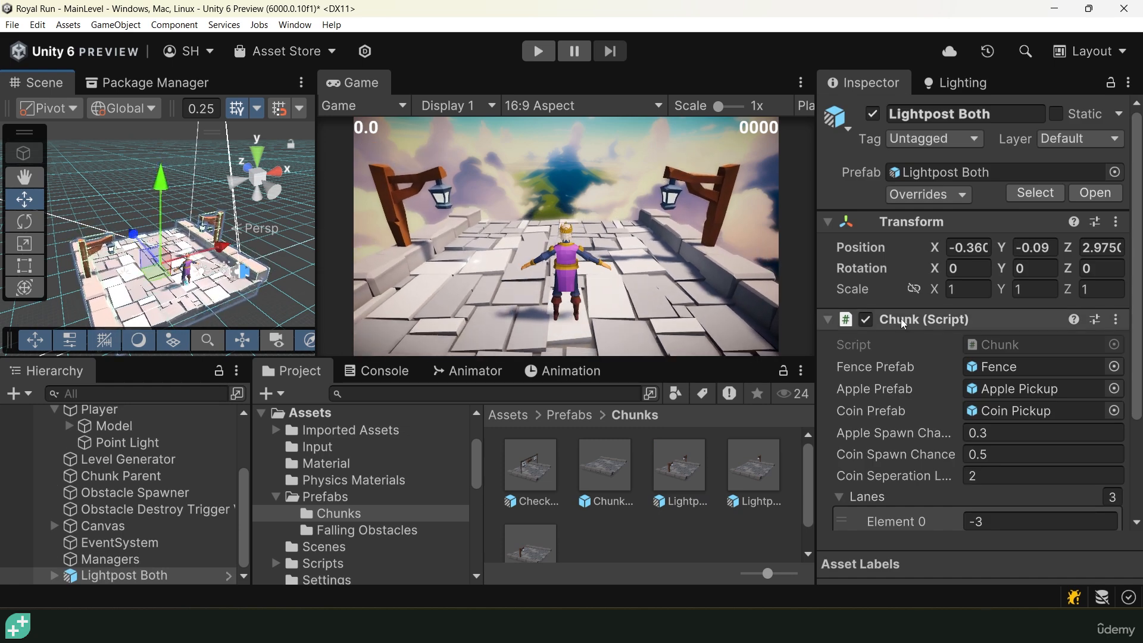
Set the color of the first hanging pole's Lightpost Point Light to warm yellow F5DA79
{"action": "left_click", "coordinate": [54, 576]}
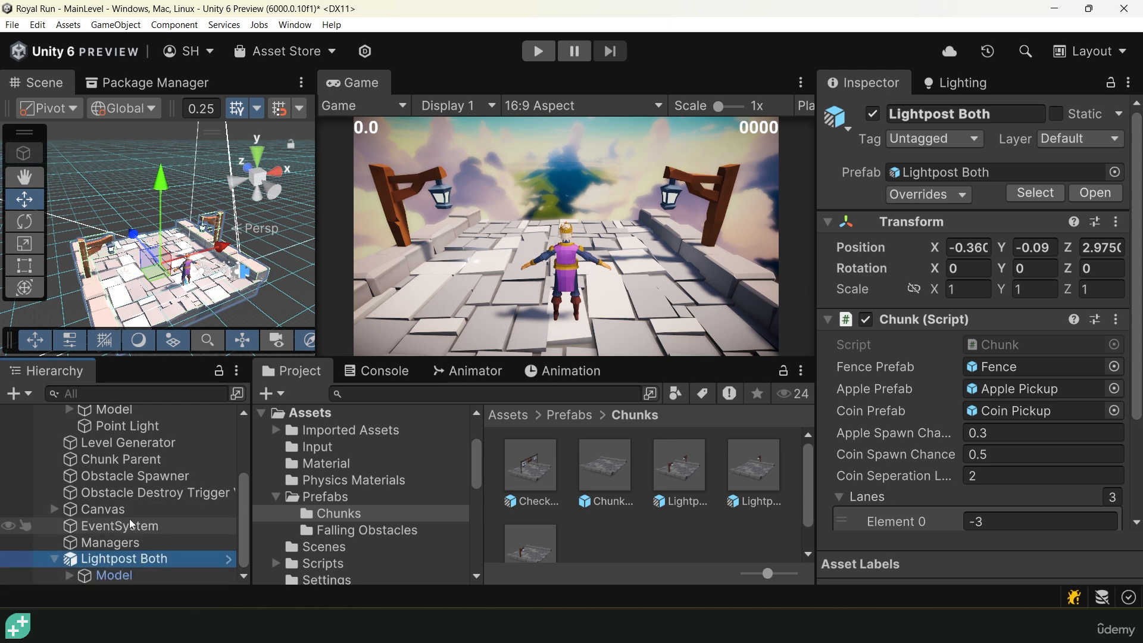
{"action": "left_click", "coordinate": [69, 575]}
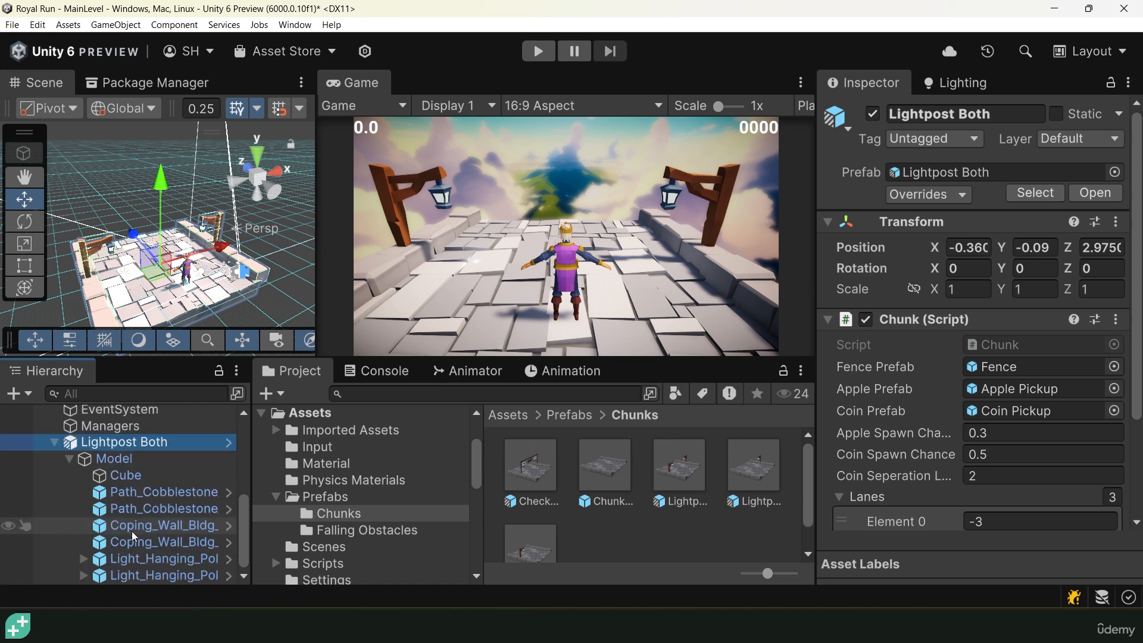
{"action": "left_click", "coordinate": [82, 560]}
{"action": "left_click", "coordinate": [167, 558]}
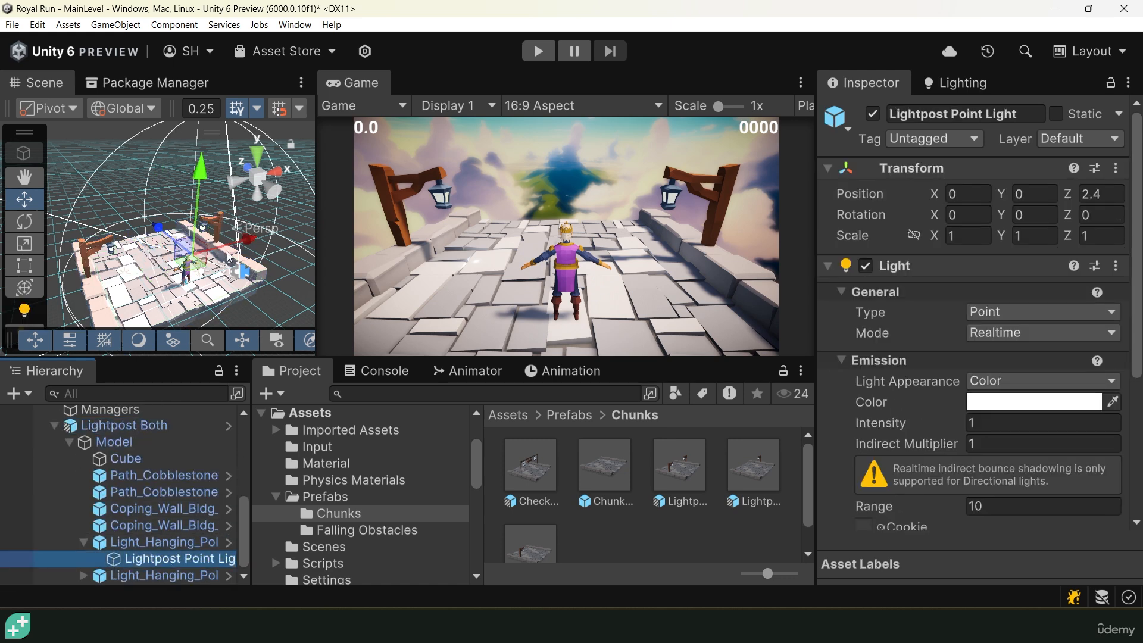
{"action": "left_click", "coordinate": [990, 406]}
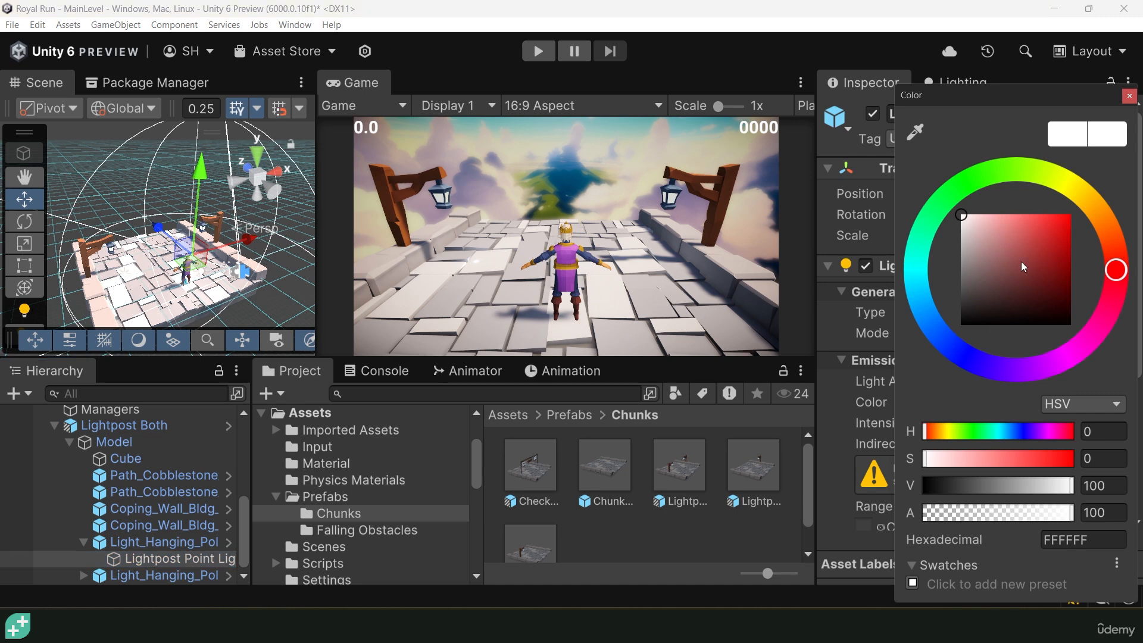
{"action": "left_click_drag", "start_coordinate": [1007, 216], "coordinate": [1017, 223]}
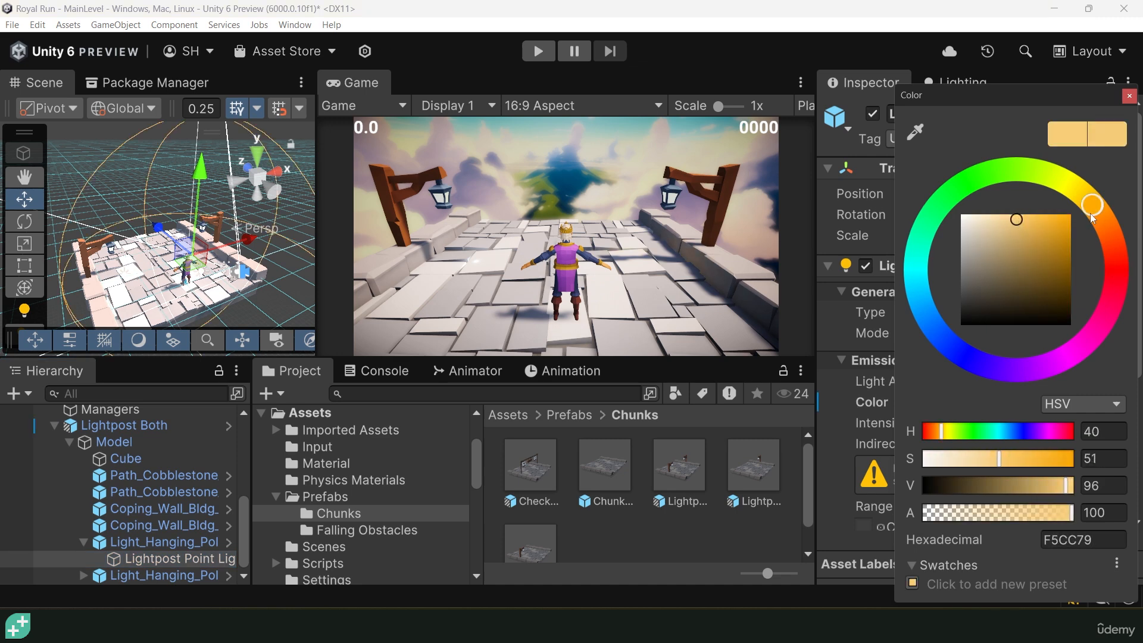
{"action": "left_click_drag", "start_coordinate": [1092, 208], "coordinate": [1085, 199]}
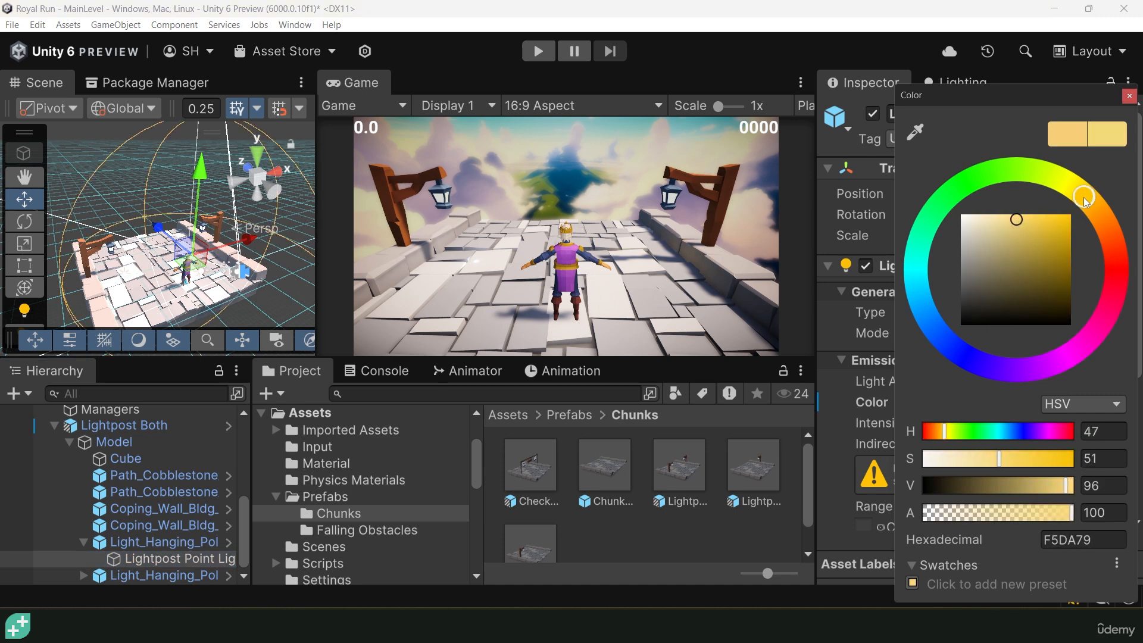
{"action": "left_click", "coordinate": [1130, 98]}
Raise the Lightpost Point Light to about Y 1.17, closer to the lantern
{"action": "scroll", "coordinate": [221, 267], "scroll_direction": "up", "scroll_amount": 5}
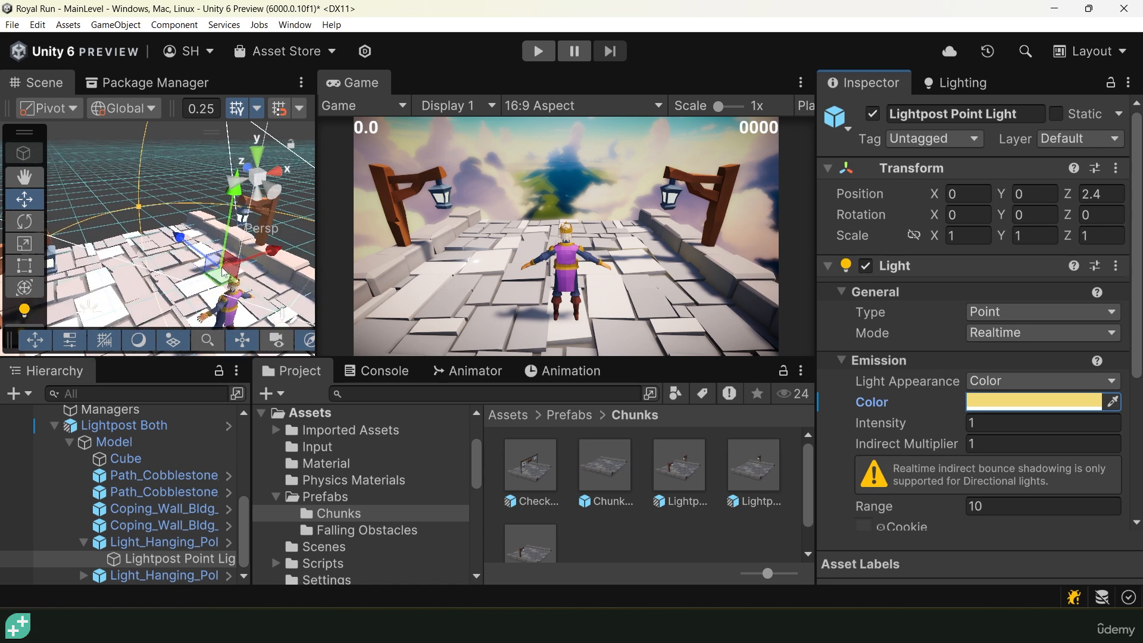
{"action": "left_click_drag", "start_coordinate": [219, 262], "coordinate": [69, 202], "text": "alt"}
{"action": "left_click_drag", "start_coordinate": [182, 183], "coordinate": [184, 143]}
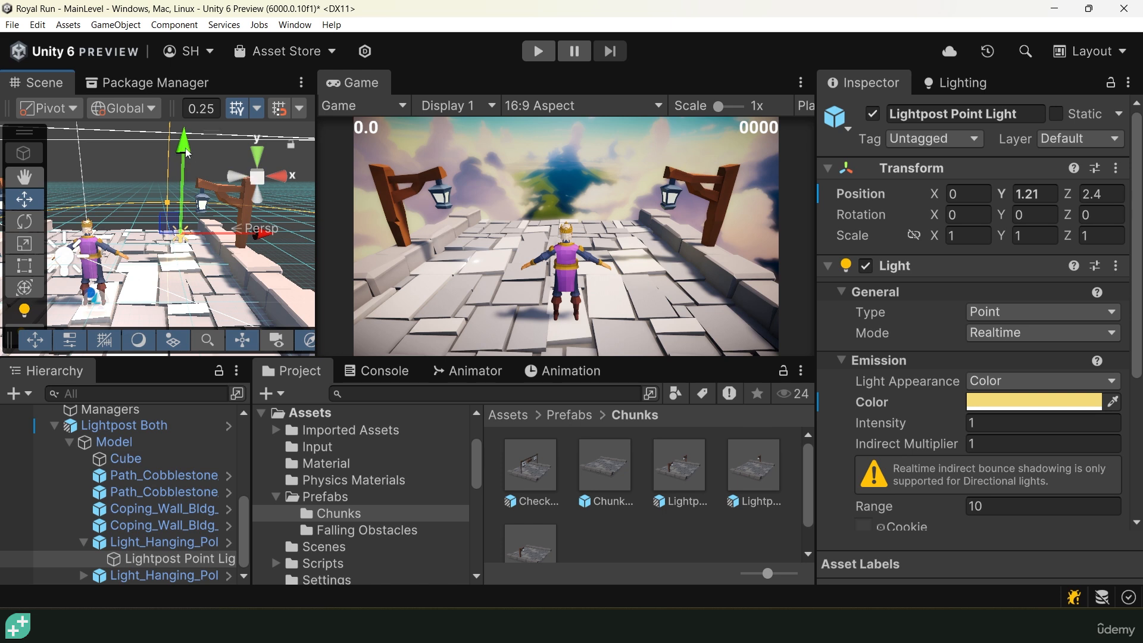
{"action": "left_click_drag", "start_coordinate": [187, 153], "coordinate": [186, 155]}
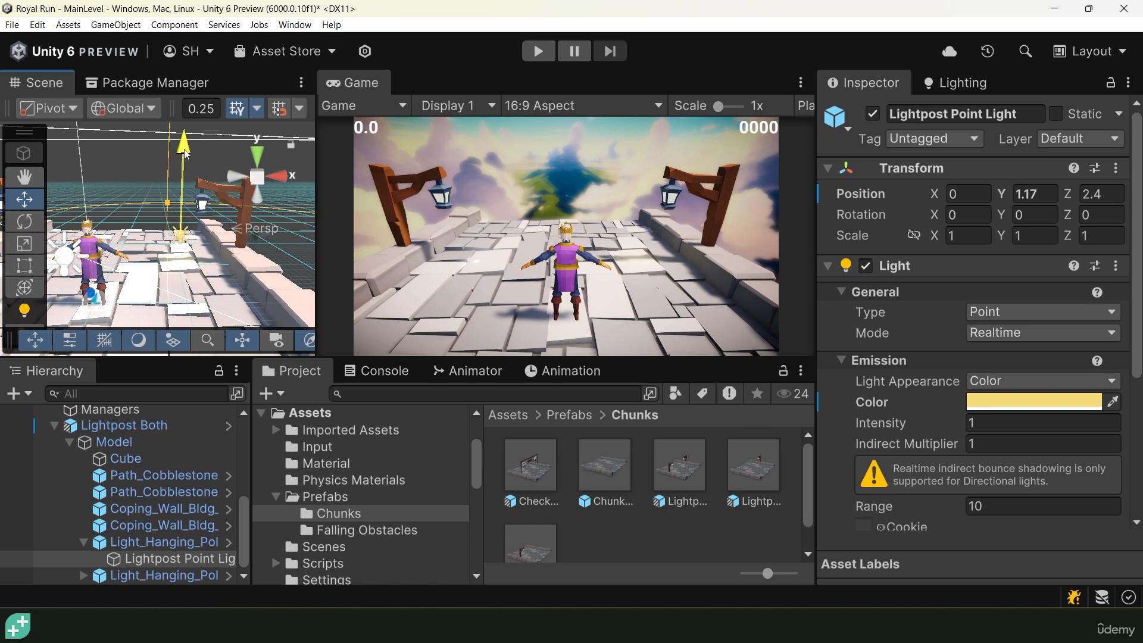
Set the point light's intensity to about 2.27 and range to about 3.39, and brighten its yellow color
{"action": "left_click_drag", "start_coordinate": [888, 429], "coordinate": [930, 429]}
{"action": "left_click", "coordinate": [1034, 402]}
{"action": "left_click_drag", "start_coordinate": [939, 162], "coordinate": [939, 133]}
{"action": "left_click", "coordinate": [1068, 12]}
{"action": "scroll", "coordinate": [977, 387], "scroll_direction": "down", "scroll_amount": 2}
{"action": "left_click_drag", "start_coordinate": [875, 450], "coordinate": [662, 451]}
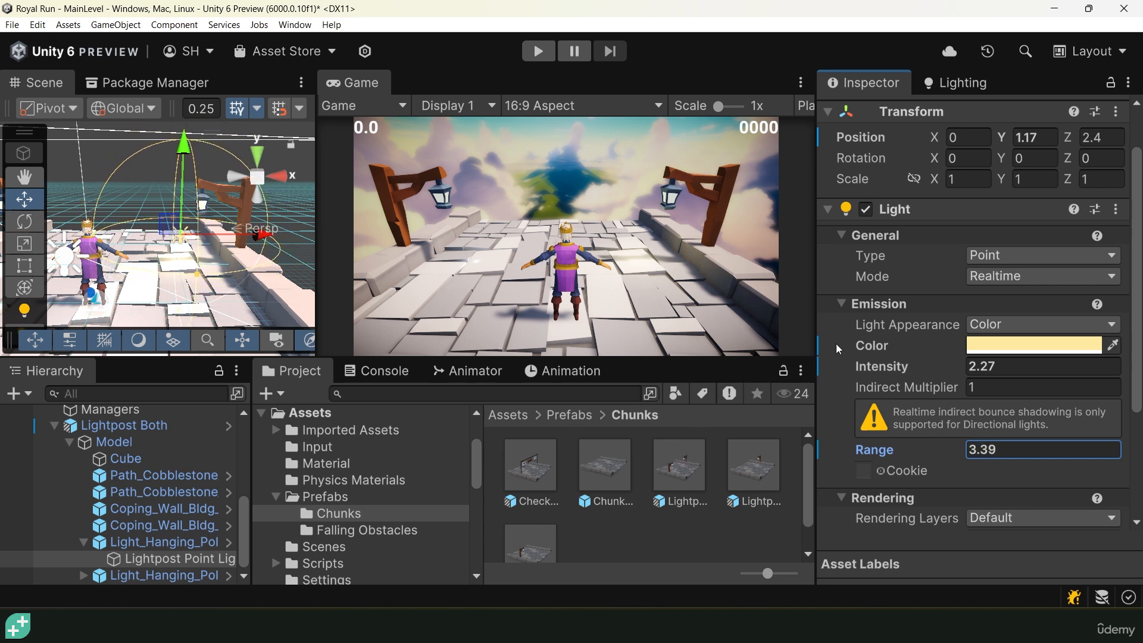
Toggle the point light's Light component off and on to compare its effect in the scene
{"action": "left_click", "coordinate": [867, 214]}
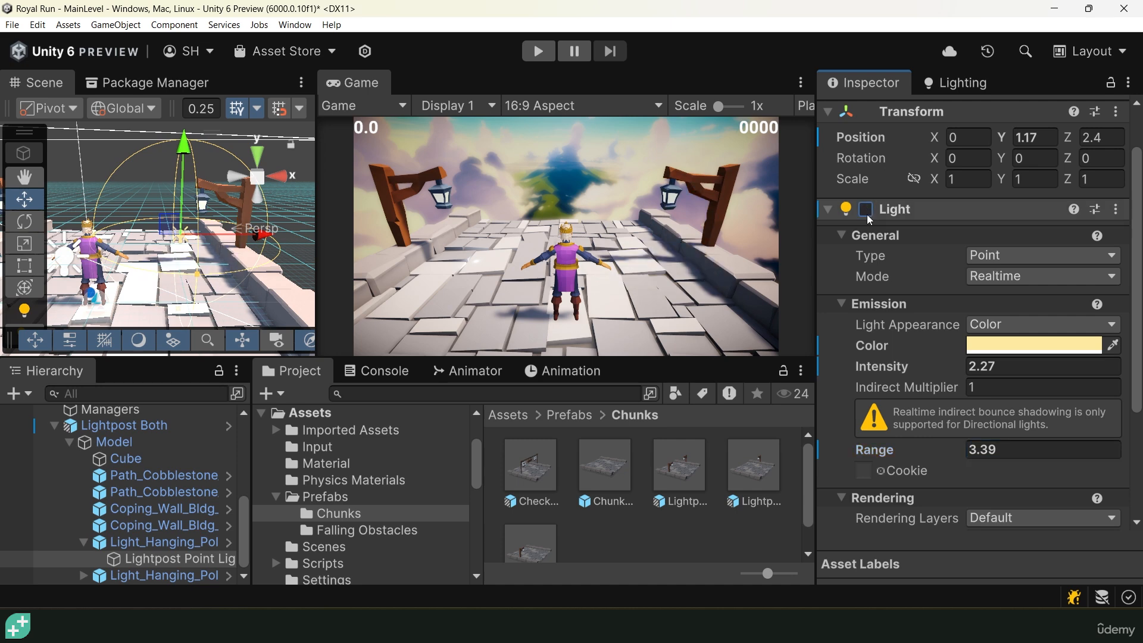
{"action": "left_click", "coordinate": [867, 215]}
{"action": "left_click", "coordinate": [867, 215]}
{"action": "left_click", "coordinate": [866, 214]}
{"action": "left_click", "coordinate": [867, 214]}
Examine both hanging poles of the Lightpost Both chunk and the point lights under them
{"action": "left_click", "coordinate": [207, 206]}
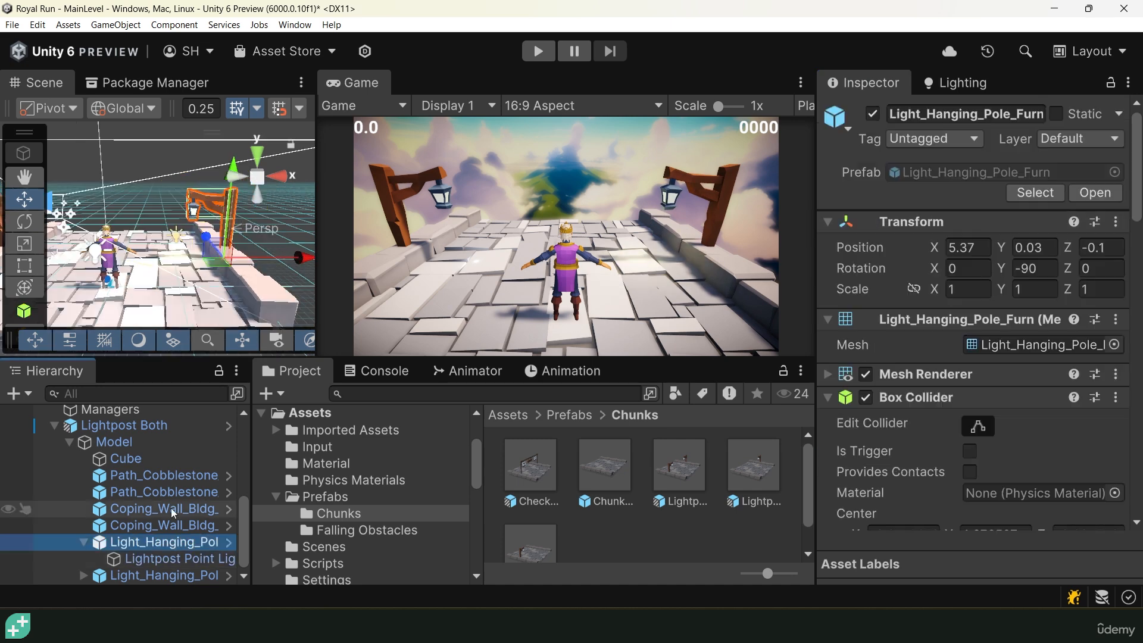
{"action": "left_click", "coordinate": [160, 560]}
{"action": "left_click", "coordinate": [159, 542]}
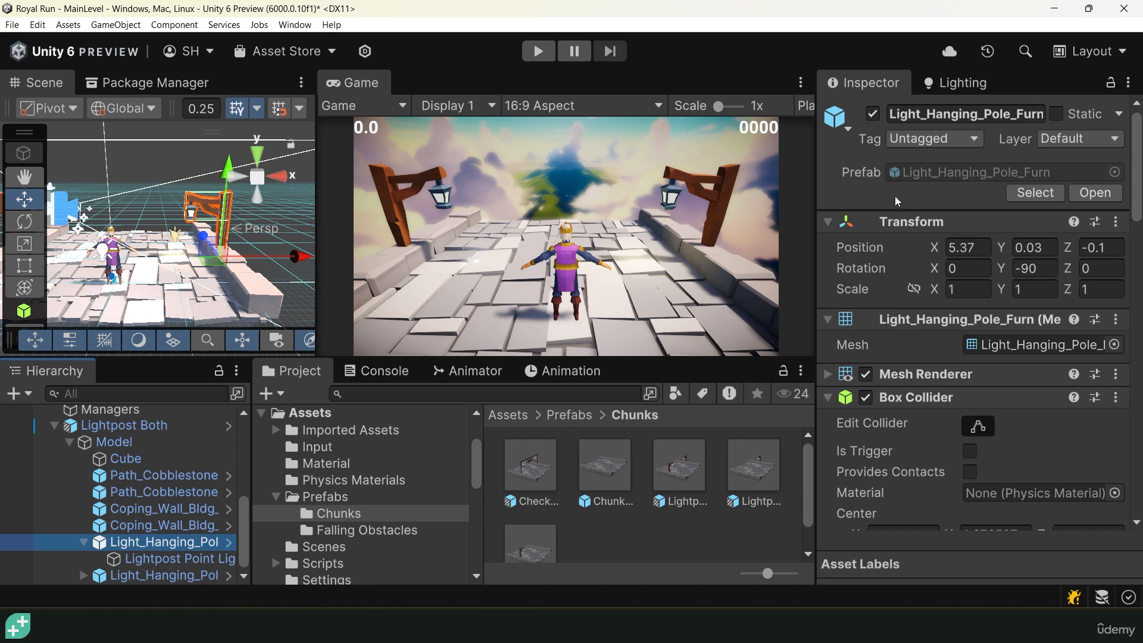
{"action": "middle_click_drag", "start_coordinate": [195, 268], "coordinate": [247, 268]}
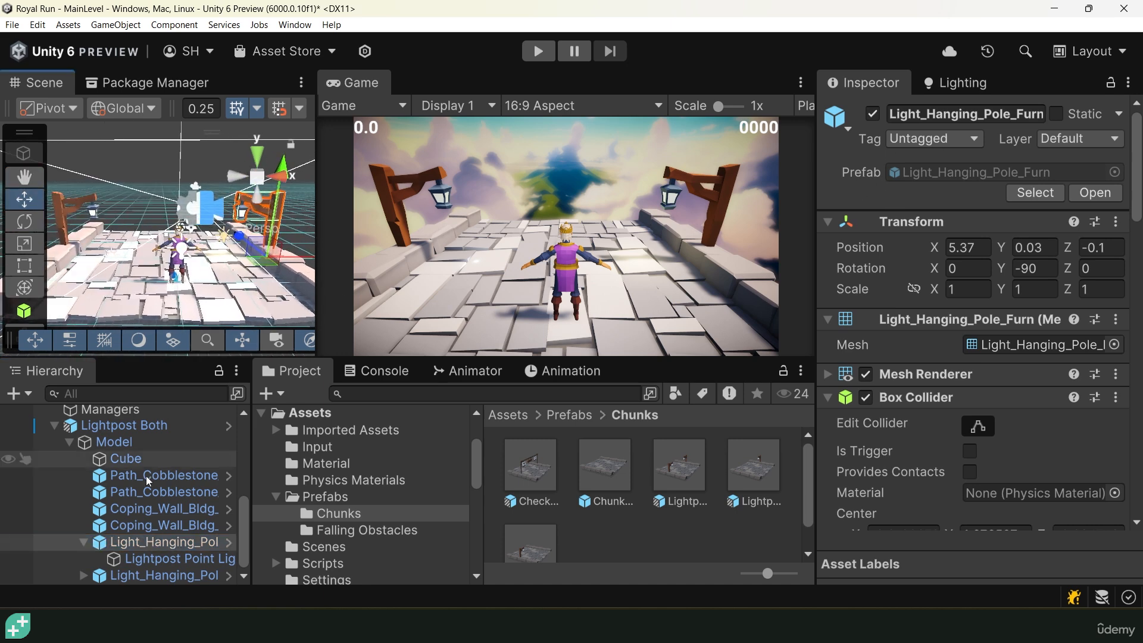
{"action": "left_click", "coordinate": [85, 575]}
{"action": "scroll", "coordinate": [145, 523], "scroll_direction": "down", "scroll_amount": 1}
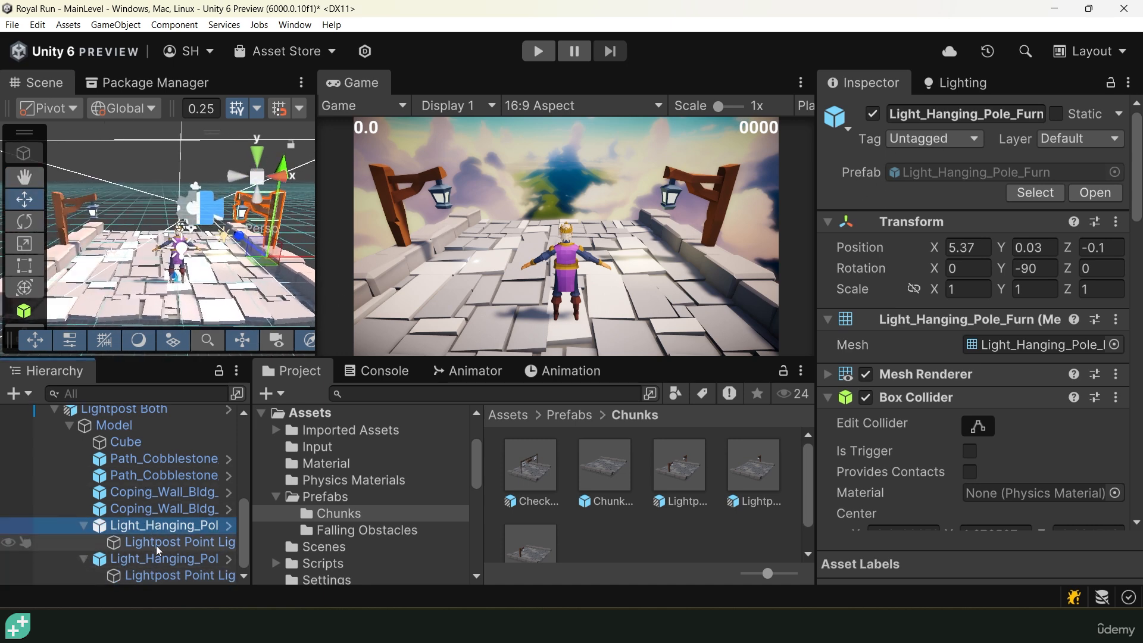
{"action": "scroll", "coordinate": [156, 545], "scroll_direction": "up", "scroll_amount": 4}
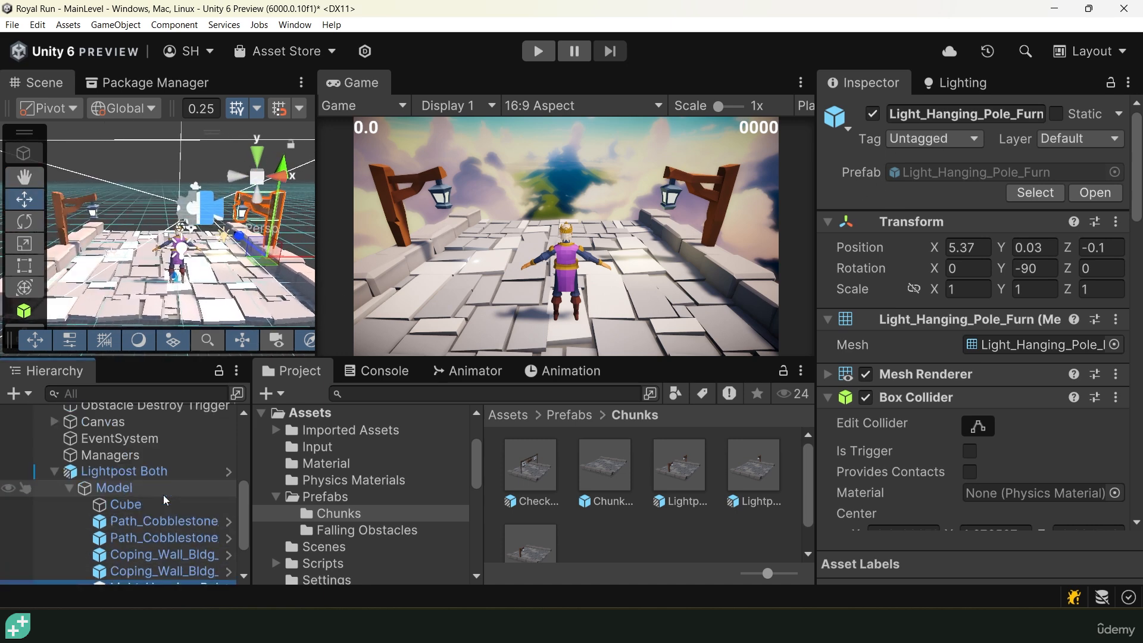
Apply all overrides on the Lightpost Both instance to its prefab
{"action": "left_click", "coordinate": [124, 472]}
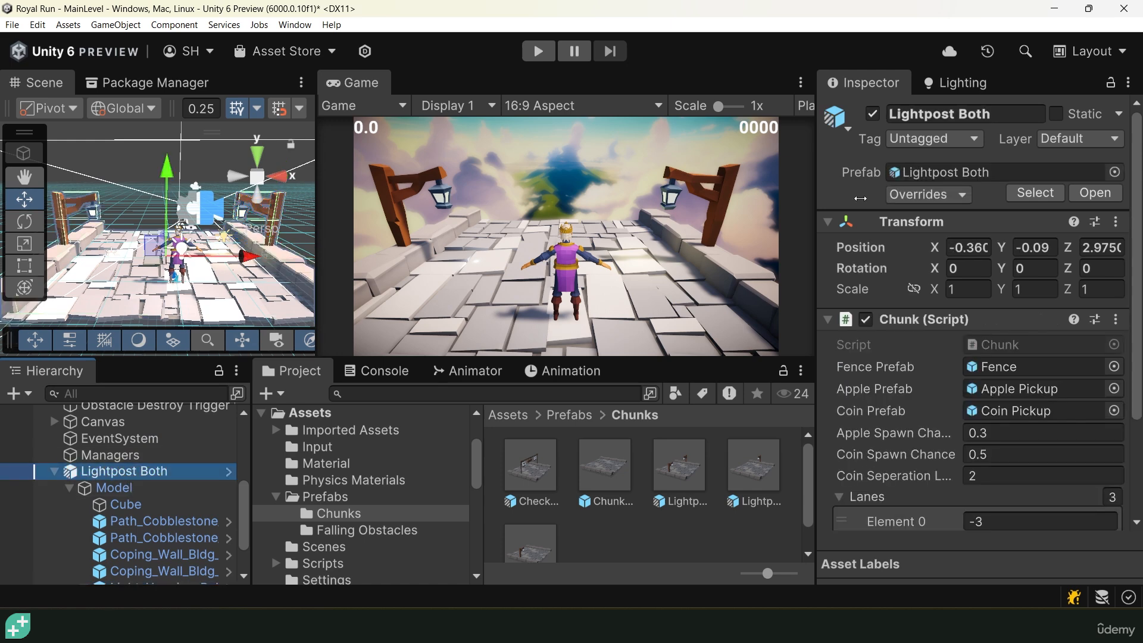
{"action": "left_click", "coordinate": [917, 195]}
{"action": "left_click", "coordinate": [1051, 398]}
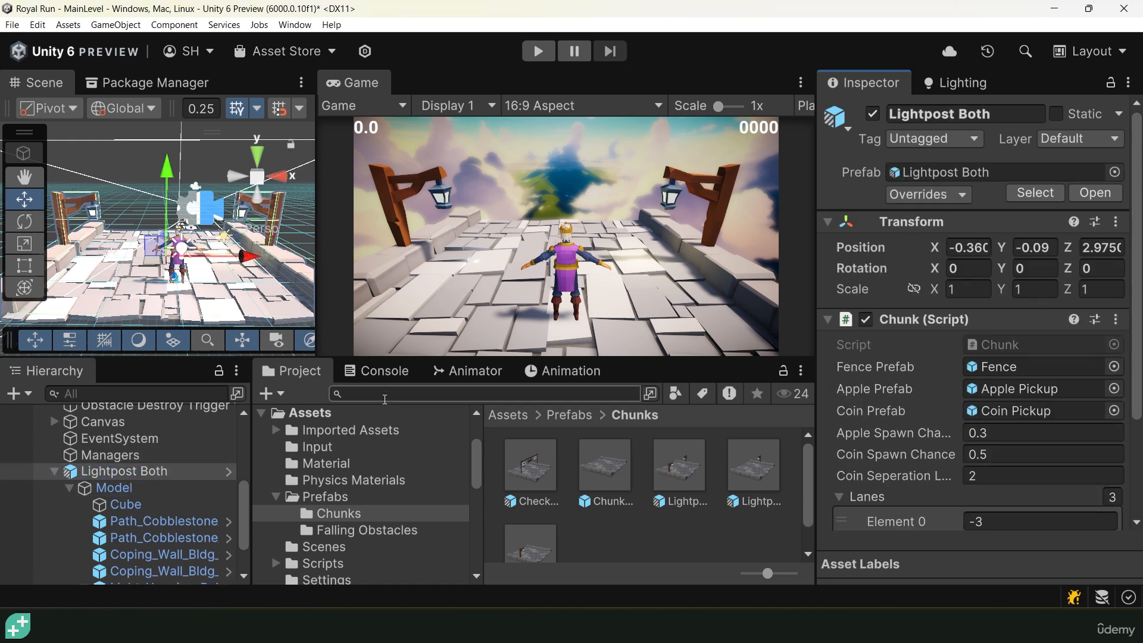
Open the Lightpost Both prefab and examine its lights, hanging poles and coping walls
{"action": "double_click", "coordinate": [671, 441]}
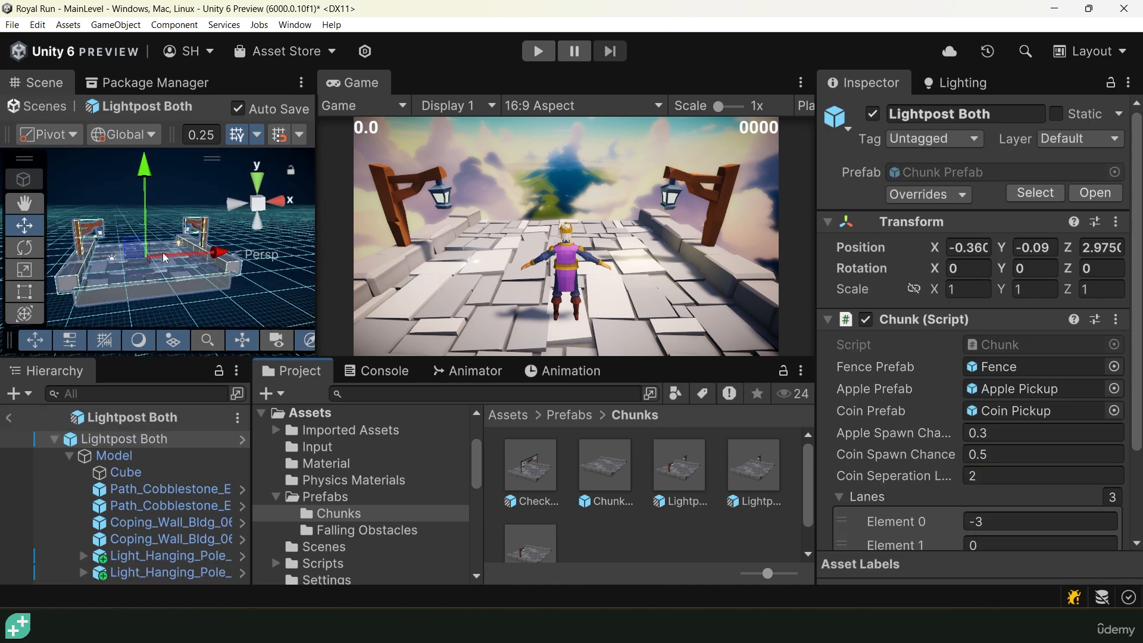
{"action": "scroll", "coordinate": [166, 247], "scroll_direction": "up", "scroll_amount": 2}
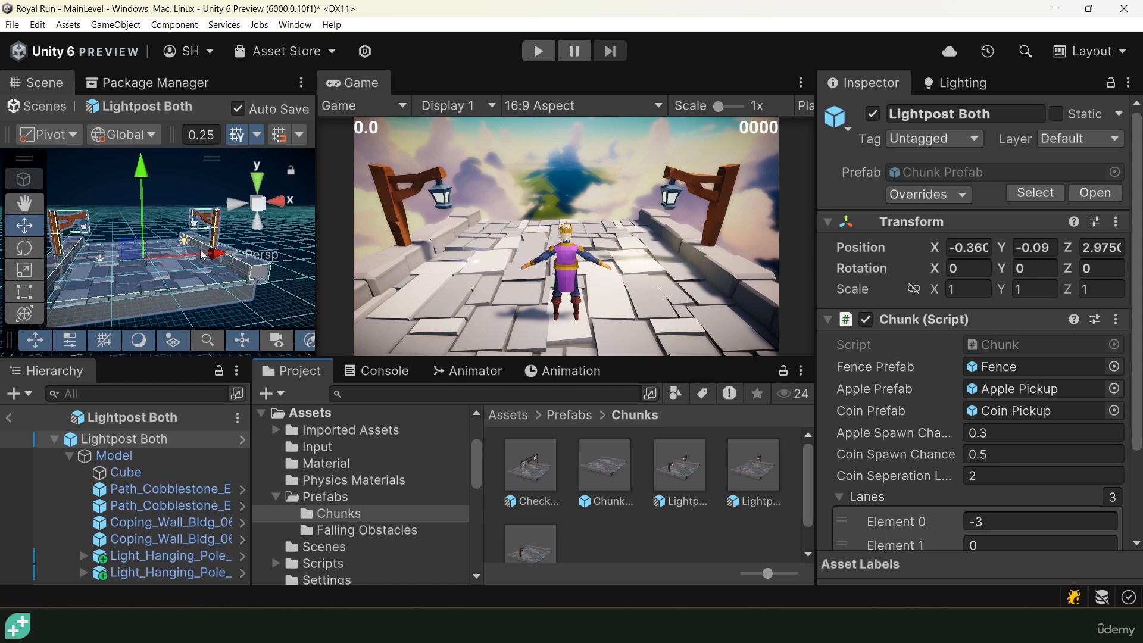
{"action": "left_click", "coordinate": [95, 556]}
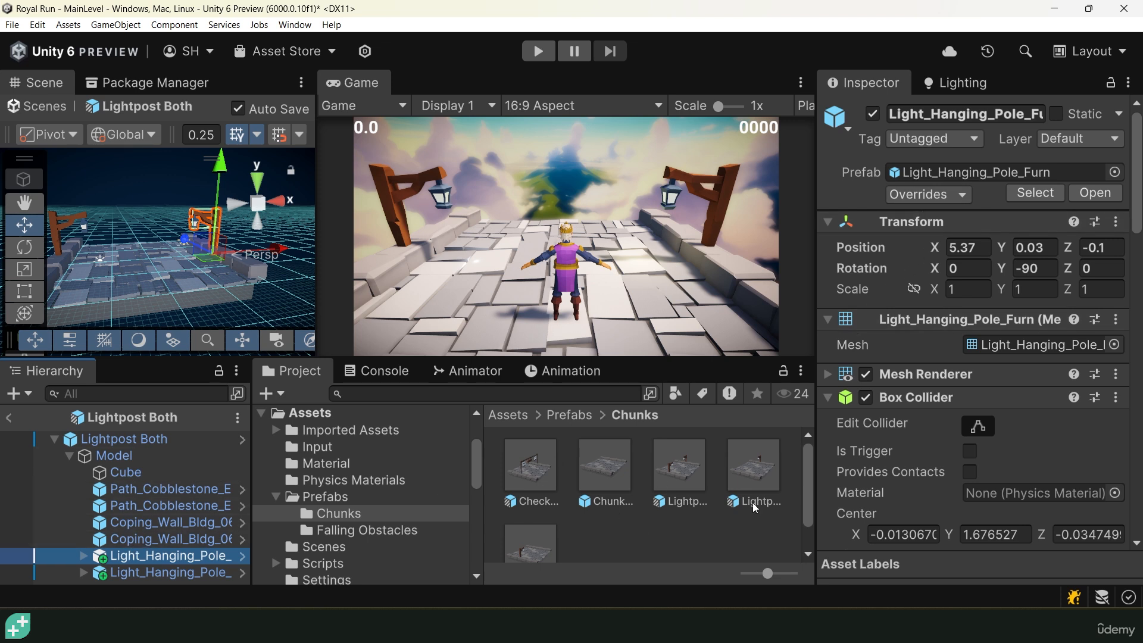
{"action": "left_click", "coordinate": [170, 539]}
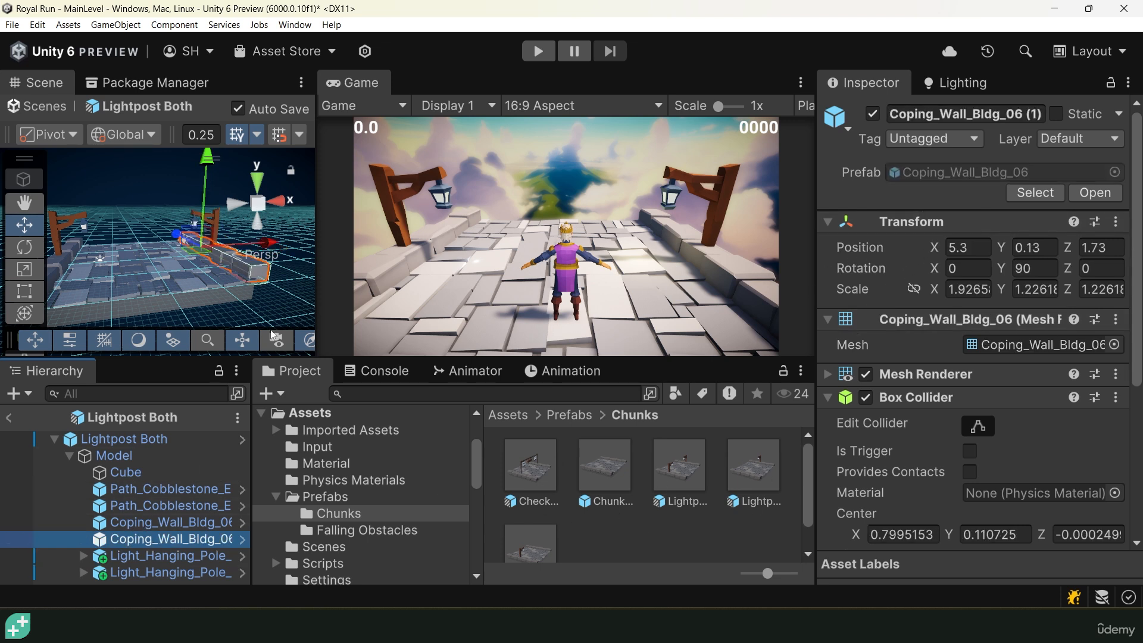
Apply all overrides on the first hanging pole of Lightpost Both to the Prefab Variant parent
{"action": "left_click", "coordinate": [169, 555]}
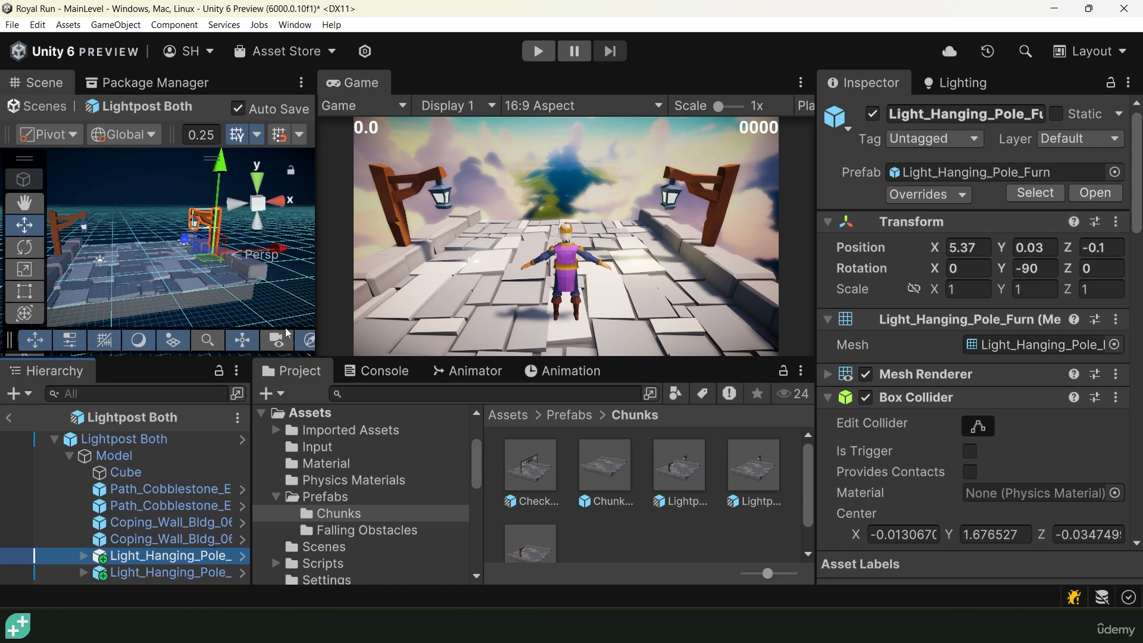
{"action": "left_click", "coordinate": [930, 199]}
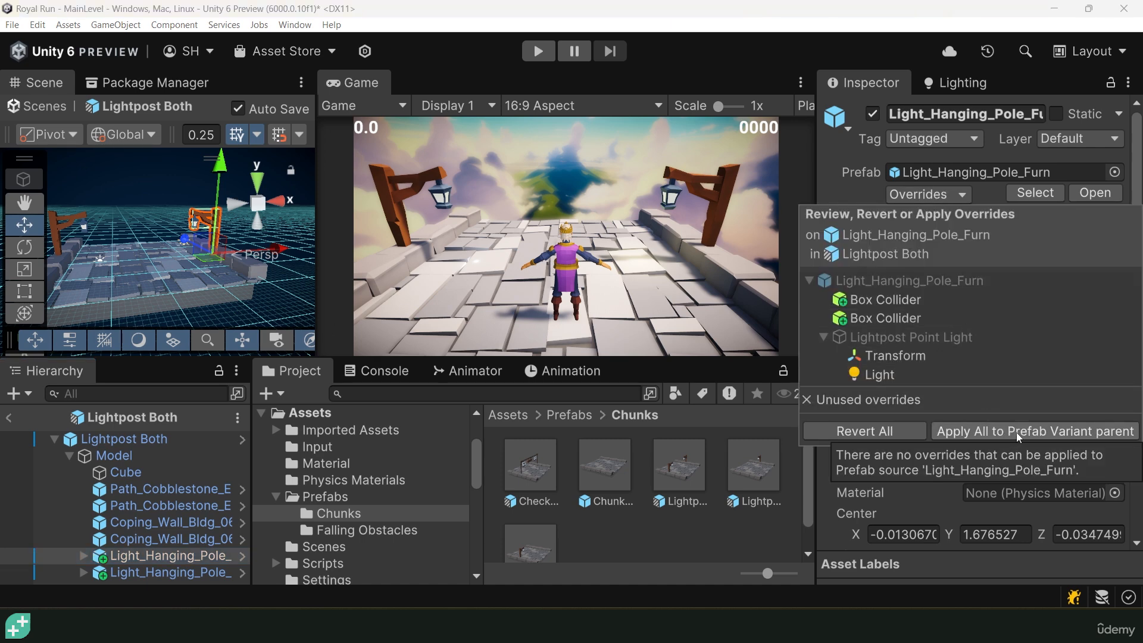
{"action": "left_click", "coordinate": [1065, 438]}
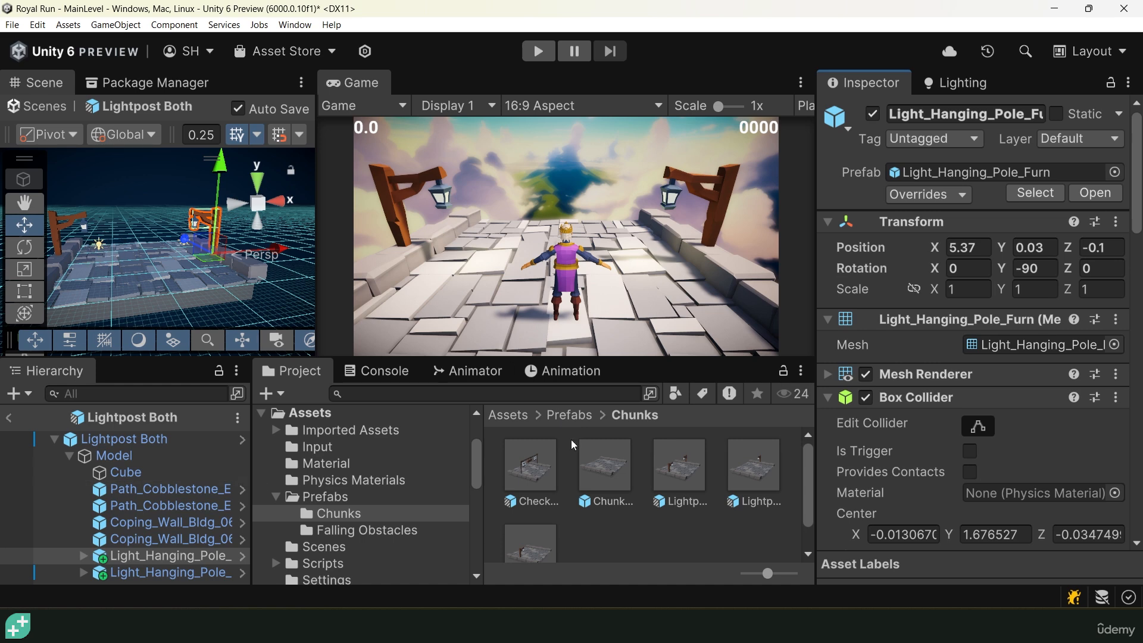
Run the game, pause it to examine the lightpost lights along the path, and stop play mode
{"action": "left_click", "coordinate": [538, 51]}
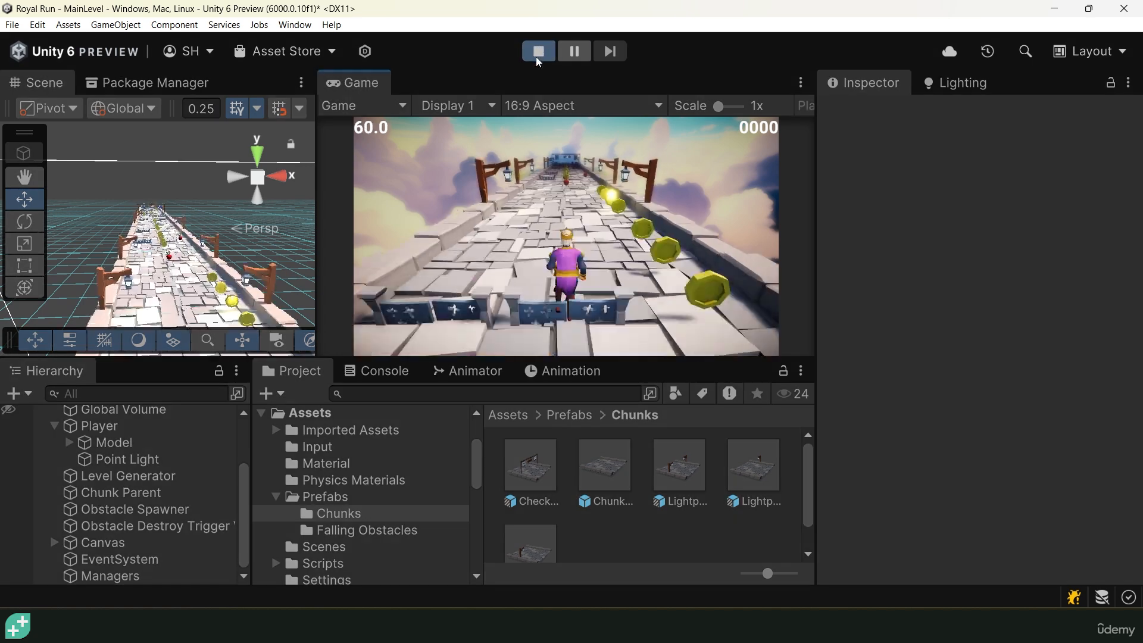
{"action": "left_click", "coordinate": [576, 57]}
{"action": "key", "text": "w"}
{"action": "right_click_drag", "start_coordinate": [159, 259], "coordinate": [158, 261]}
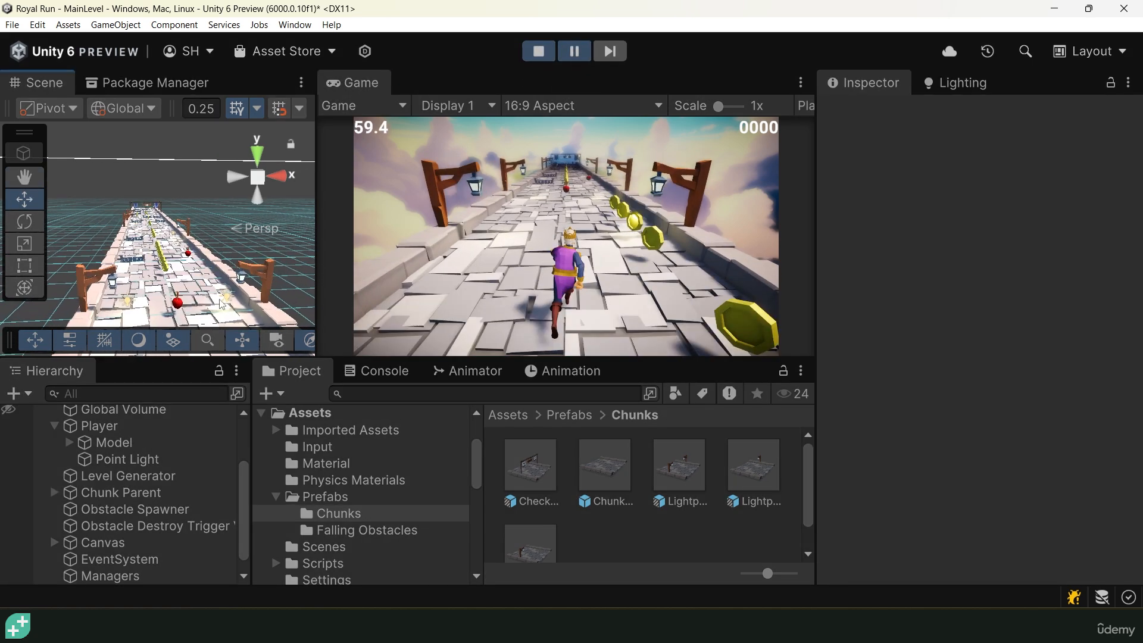
{"action": "key", "text": "w"}
{"action": "right_click_drag", "start_coordinate": [165, 220], "coordinate": [145, 262]}
{"action": "key", "text": "w"}
{"action": "key", "text": "w"}
{"action": "right_click_drag", "start_coordinate": [125, 301], "coordinate": [131, 319]}
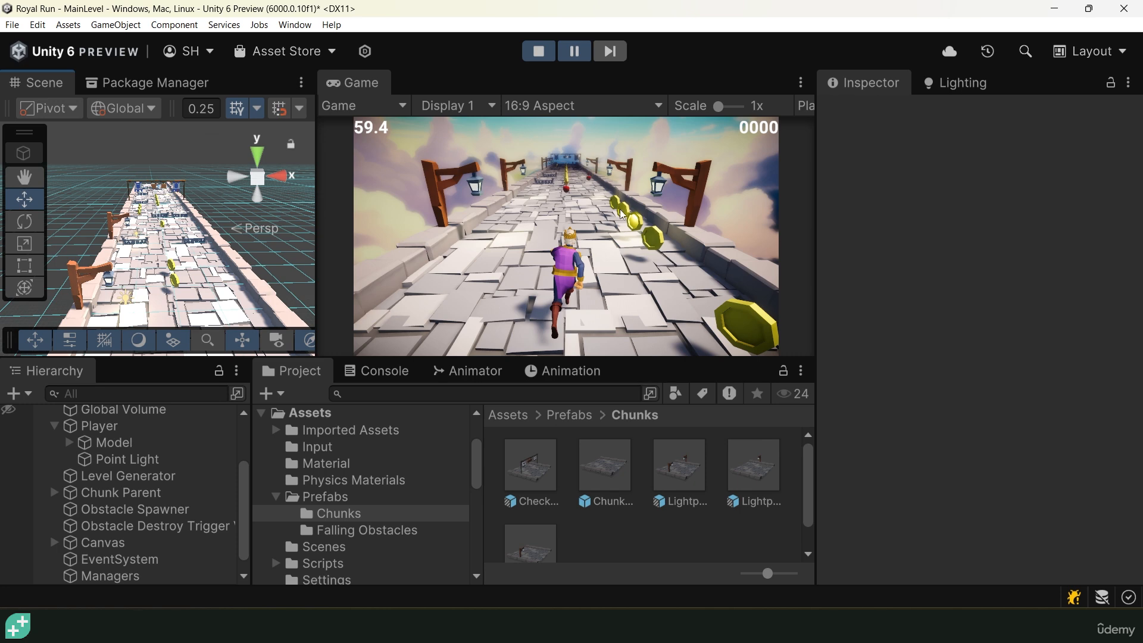
{"action": "key", "text": "ctrl+p"}
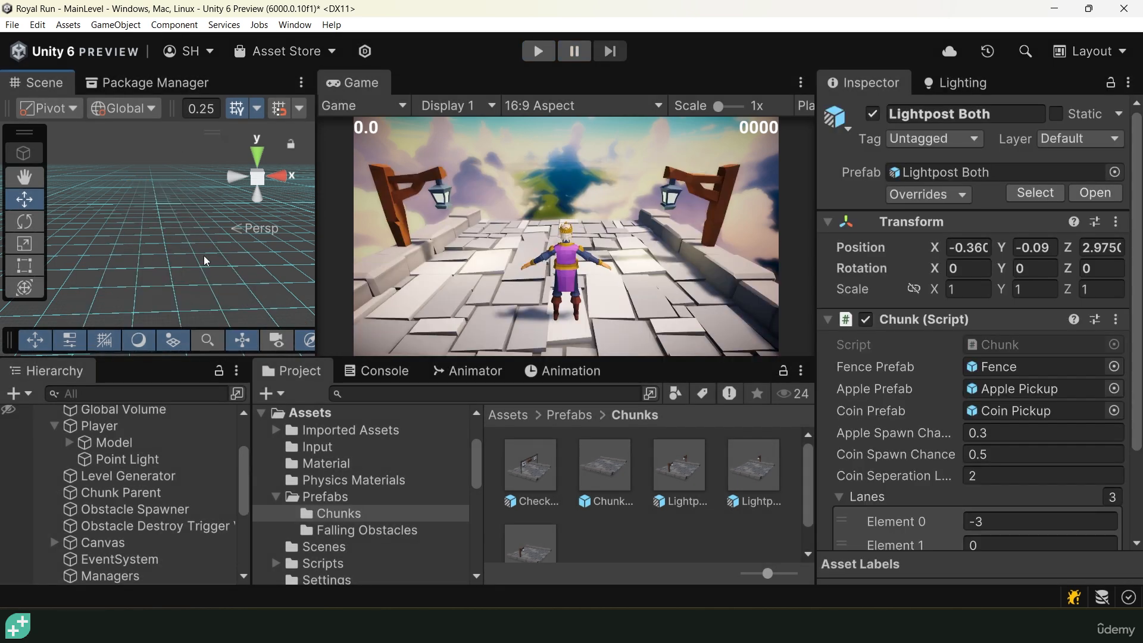
Create a 3D Sphere as a child of the first hanging pole in the Lightpost Both instance
{"action": "scroll", "coordinate": [161, 423], "scroll_direction": "down", "scroll_amount": 5}
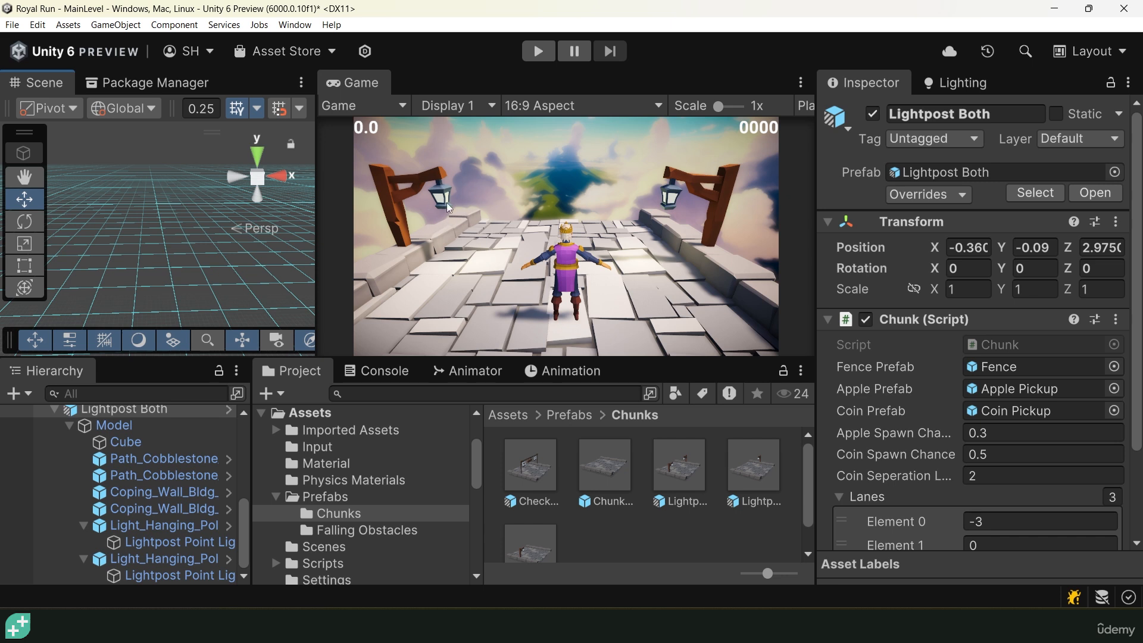
{"action": "left_click", "coordinate": [172, 542]}
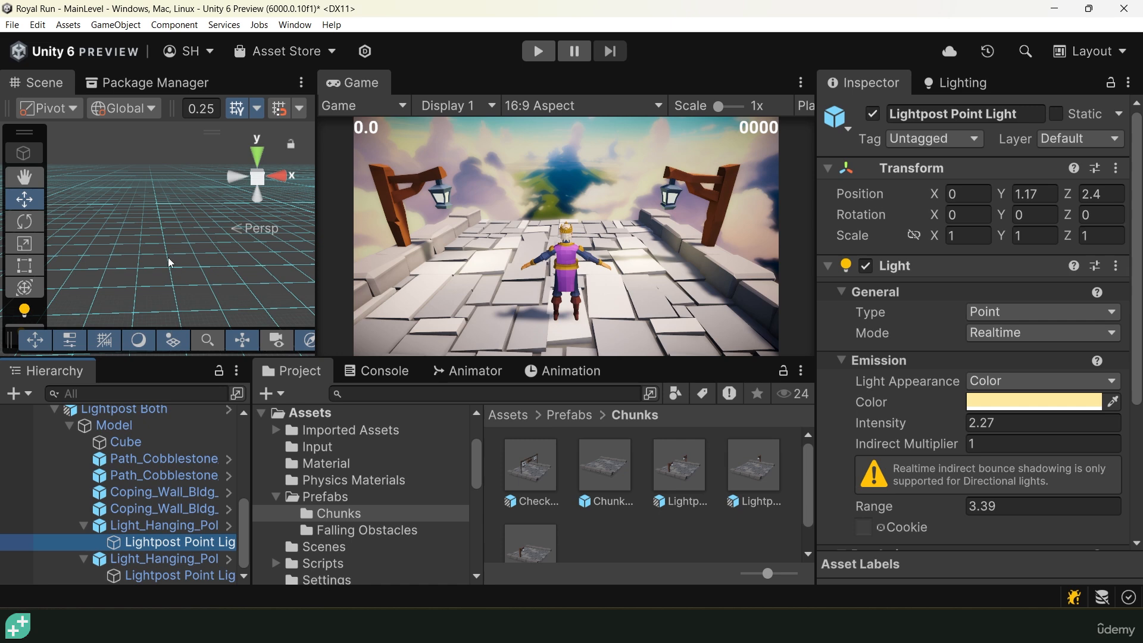
{"action": "key", "text": "f"}
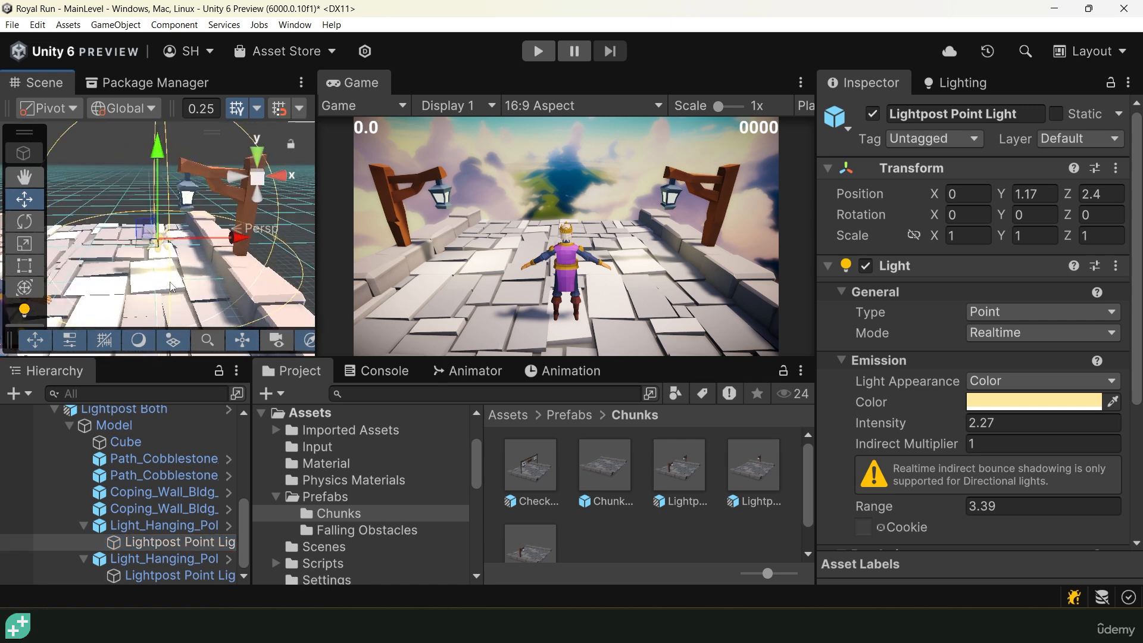
{"action": "left_click", "coordinate": [149, 527]}
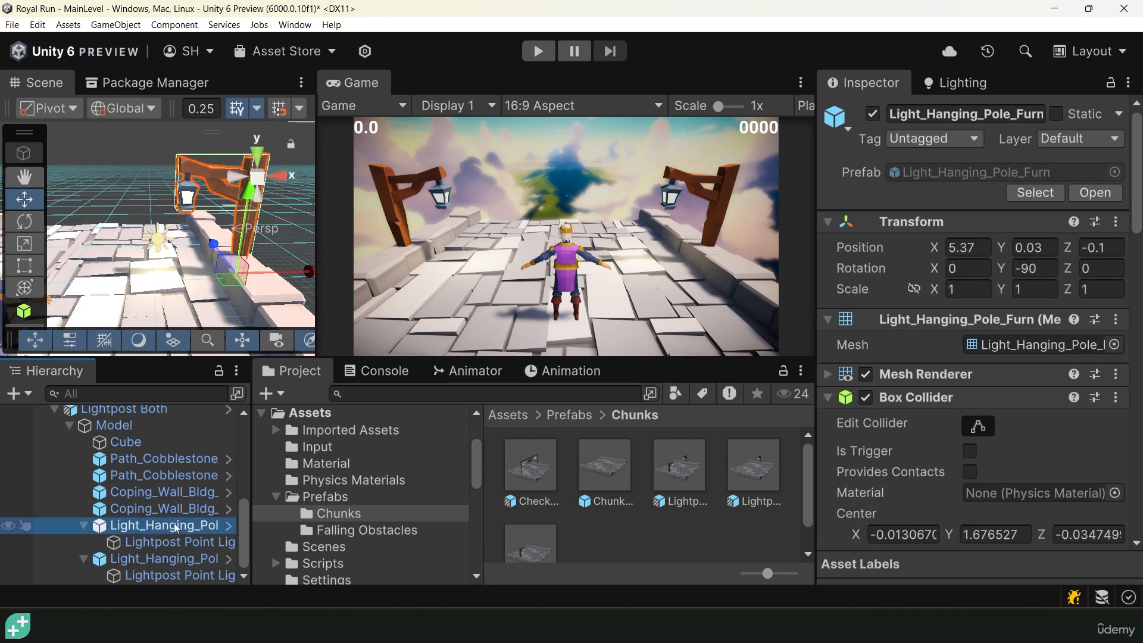
{"action": "right_click", "coordinate": [174, 524]}
{"action": "mouse_move", "coordinate": [321, 304]}
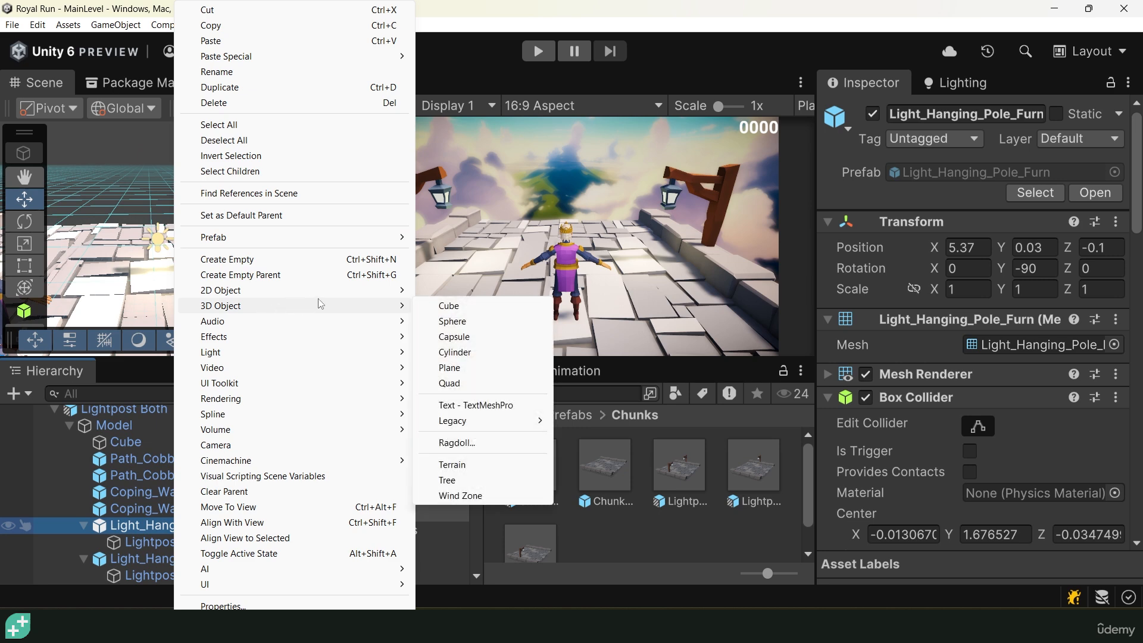
{"action": "left_click", "coordinate": [452, 321]}
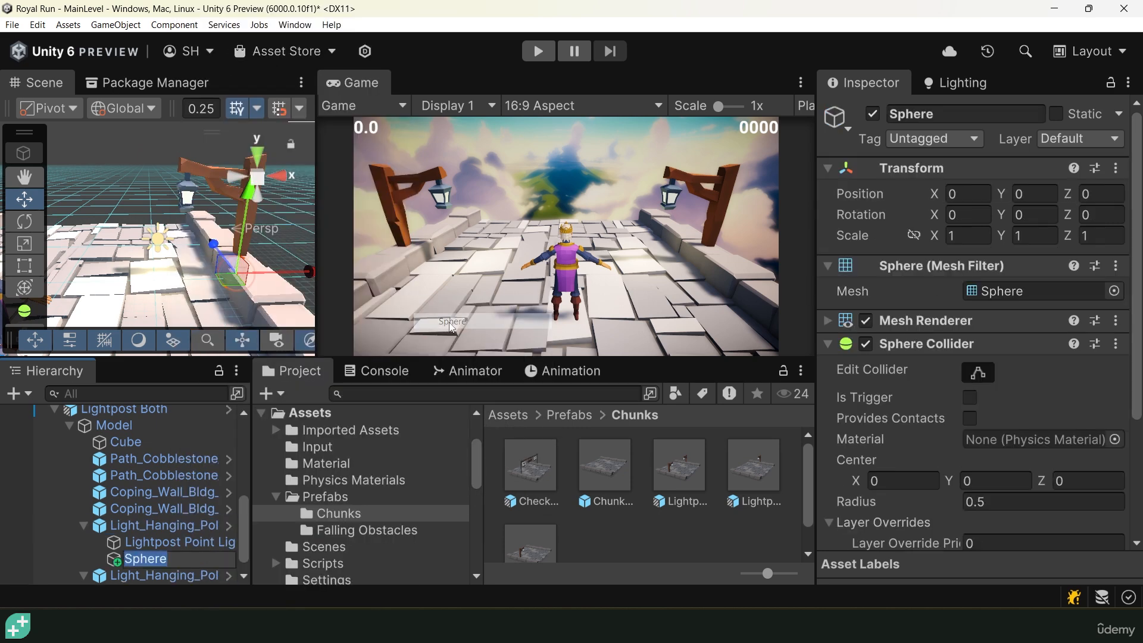
Move the sphere up to the pole's lantern, at about Y 2.21 and Z 1.68
{"action": "left_click_drag", "start_coordinate": [260, 286], "coordinate": [233, 284], "text": "alt"}
{"action": "middle_click_drag", "start_coordinate": [233, 284], "coordinate": [199, 274]}
{"action": "left_click_drag", "start_coordinate": [280, 266], "coordinate": [221, 266]}
{"action": "left_click_drag", "start_coordinate": [147, 173], "coordinate": [141, 93]}
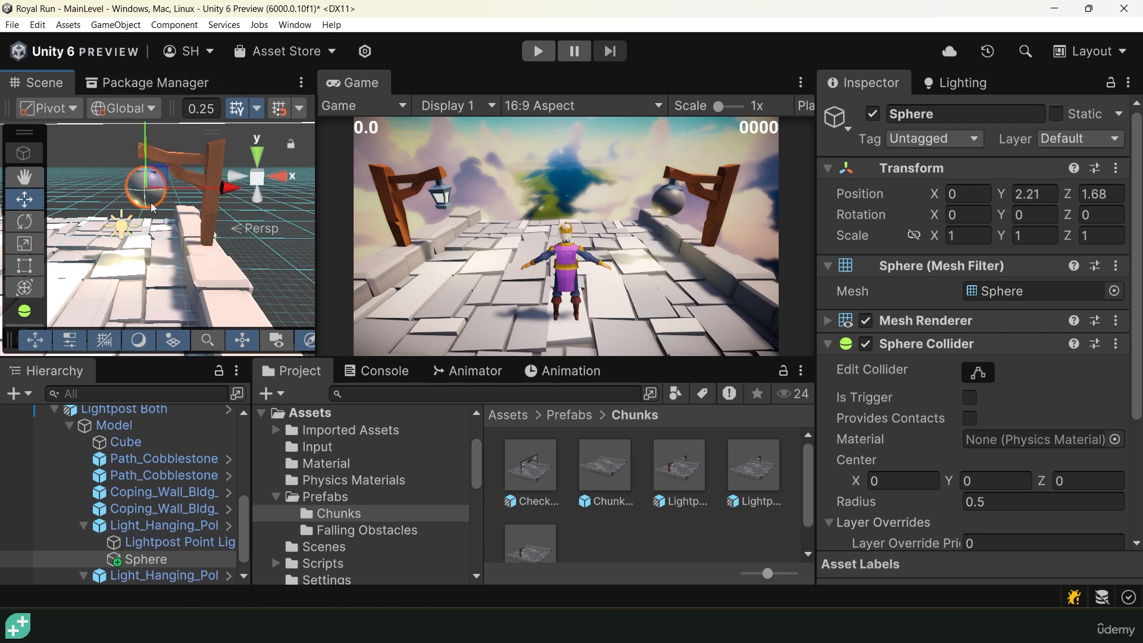
Raise the sphere to Y 2.37 and scale it down to about 0.40 × 0.38 × 0.40
{"action": "key", "text": "r"}
{"action": "left_click_drag", "start_coordinate": [145, 188], "coordinate": [85, 203]}
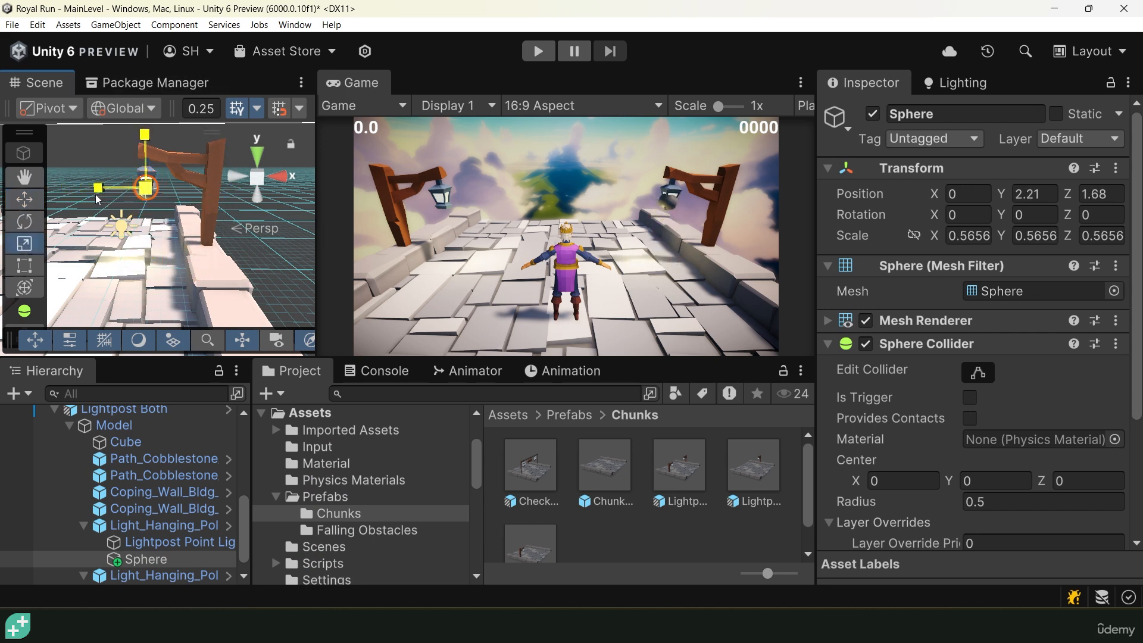
{"action": "key", "text": "w"}
{"action": "left_click_drag", "start_coordinate": [145, 149], "coordinate": [145, 147]}
{"action": "key", "text": "r"}
{"action": "scroll", "coordinate": [130, 179], "scroll_direction": "up", "scroll_amount": 4}
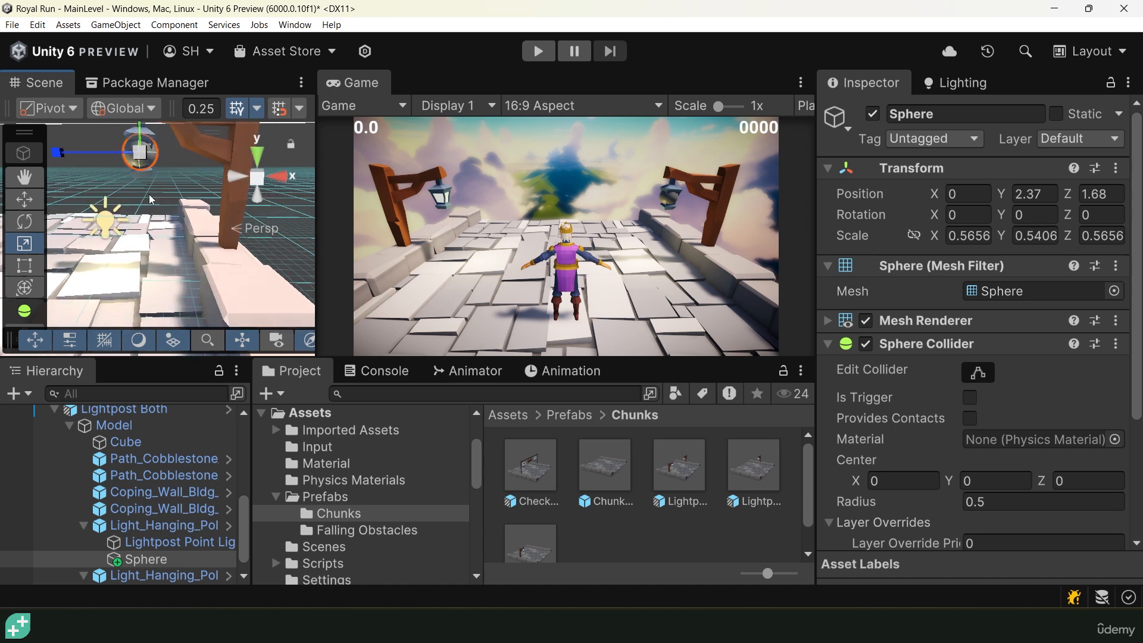
{"action": "right_click_drag", "start_coordinate": [130, 180], "coordinate": [160, 166]}
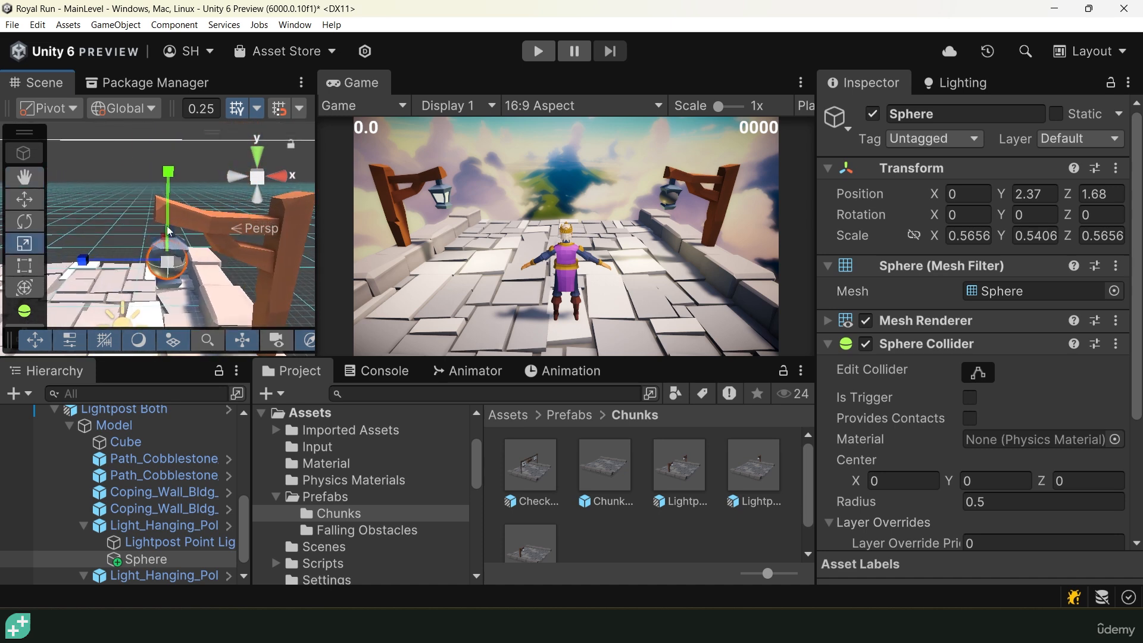
{"action": "mouse_move", "coordinate": [168, 261]}
{"action": "left_mouse_down"}
{"action": "mouse_move", "coordinate": [148, 263]}
{"action": "mouse_move", "coordinate": [167, 262]}
{"action": "left_mouse_up"}
{"action": "scroll", "coordinate": [151, 272], "scroll_direction": "up", "scroll_amount": 2}
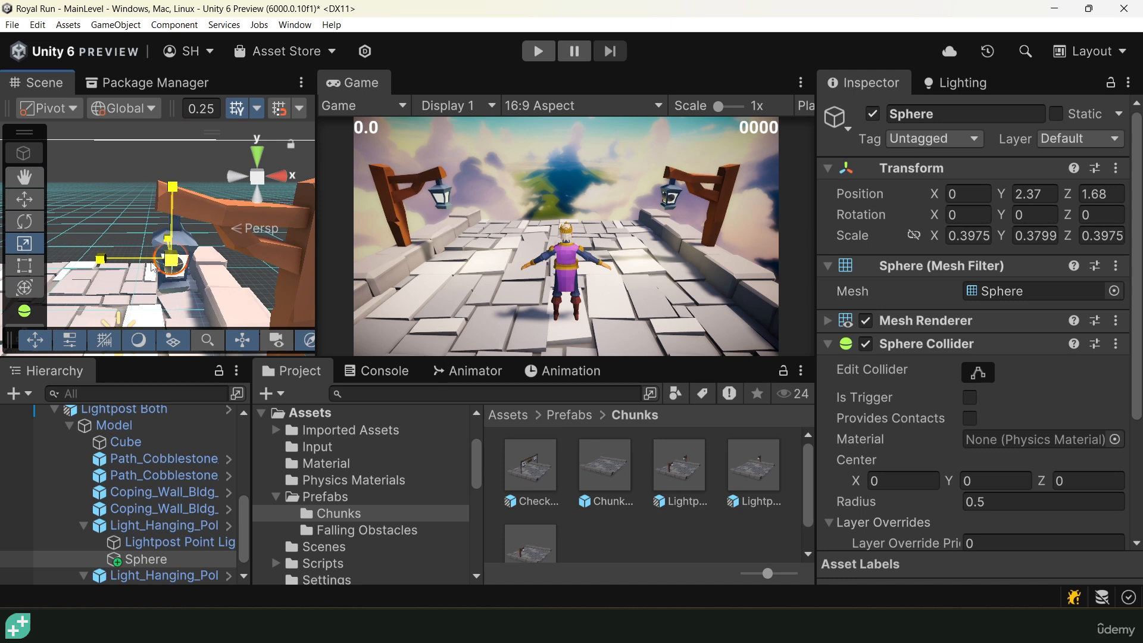
Center the sphere inside the lantern at about Z 1.65 and shrink it to about 0.38 × 0.36 × 0.38
{"action": "right_click_drag", "start_coordinate": [166, 262], "coordinate": [173, 262]}
{"action": "key", "text": "w"}
{"action": "left_click_drag", "start_coordinate": [263, 256], "coordinate": [254, 258]}
{"action": "right_click_drag", "start_coordinate": [254, 257], "coordinate": [602, 303]}
{"action": "left_click_drag", "start_coordinate": [601, 298], "coordinate": [242, 255], "text": "alt"}
{"action": "key", "text": "e"}
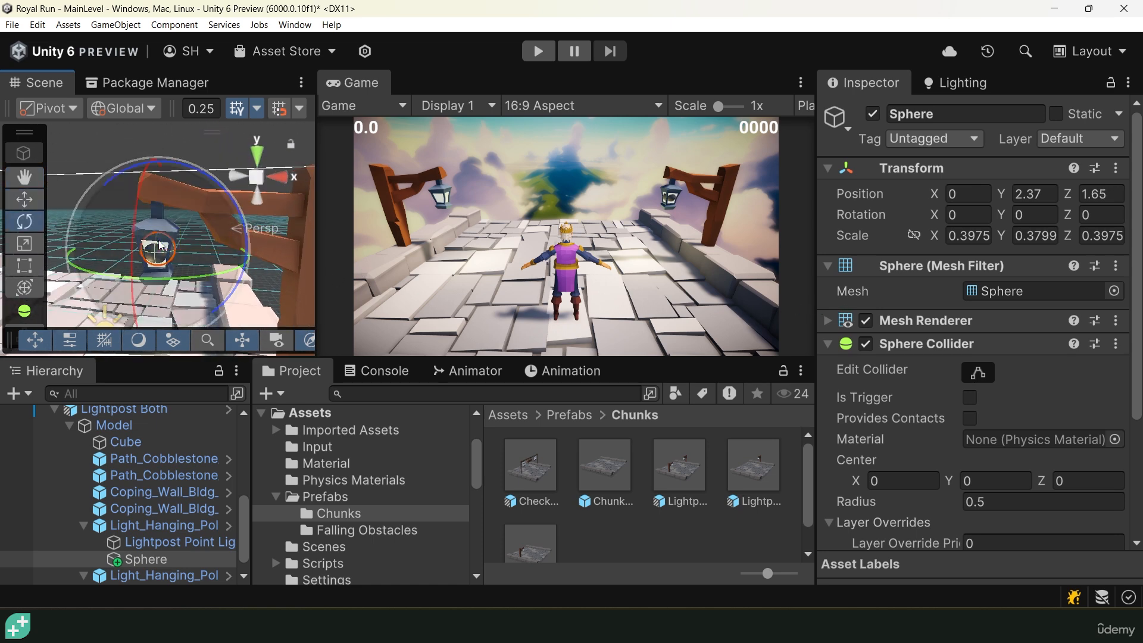
{"action": "key", "text": "r"}
{"action": "left_click_drag", "start_coordinate": [155, 253], "coordinate": [153, 254]}
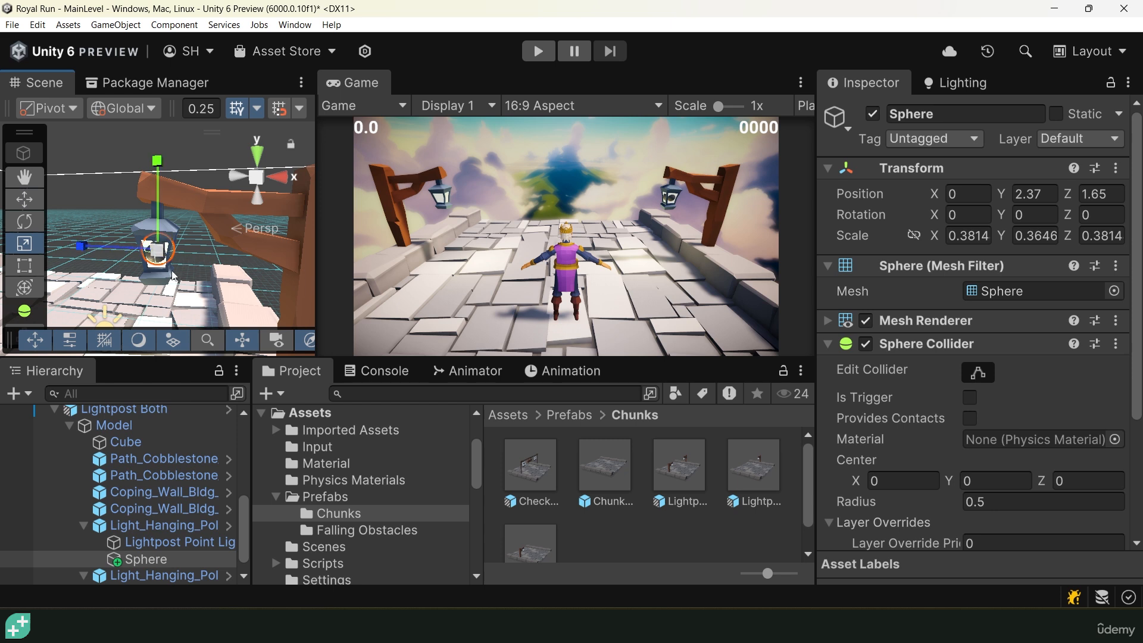
Create a new material in the project's Material folder
{"action": "left_click", "coordinate": [512, 417]}
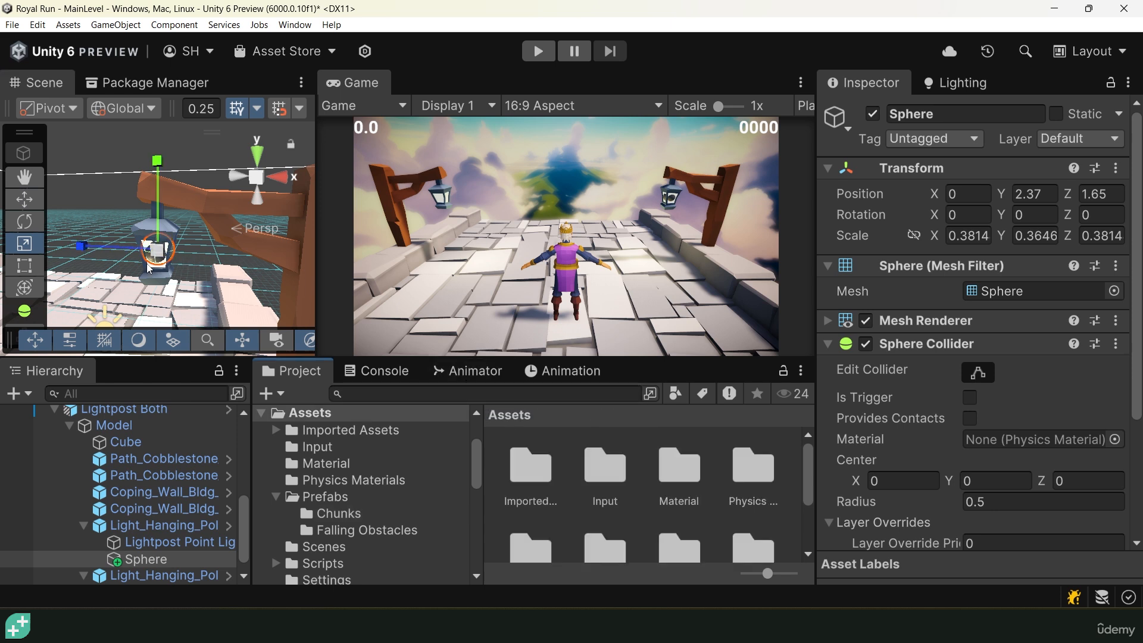
{"action": "scroll", "coordinate": [639, 472], "scroll_direction": "down", "scroll_amount": 3}
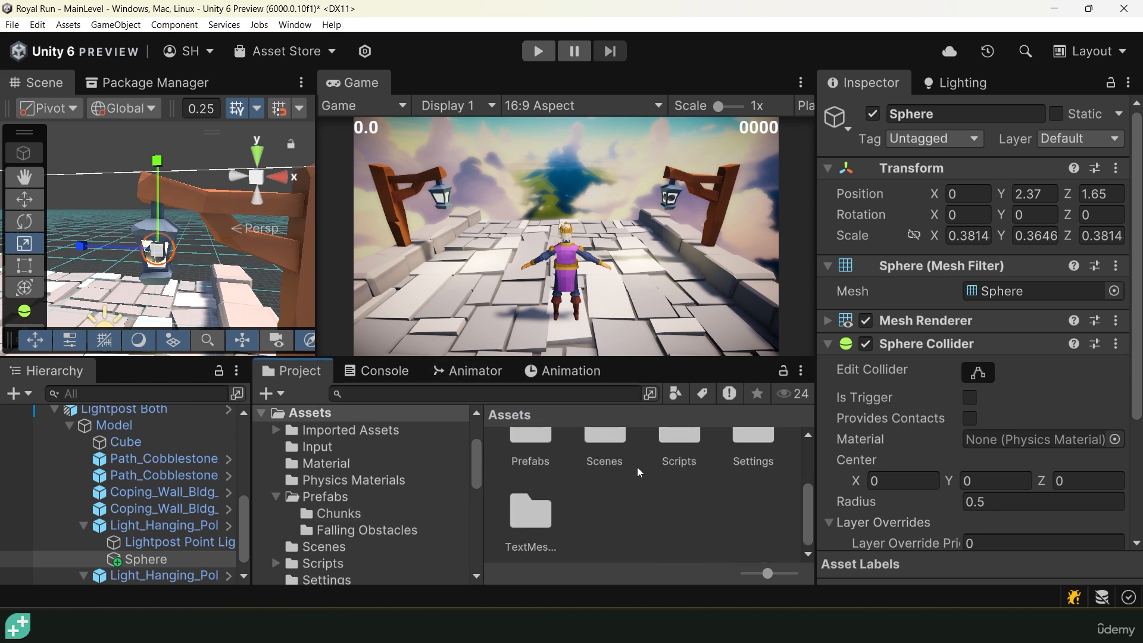
{"action": "scroll", "coordinate": [639, 472], "scroll_direction": "up", "scroll_amount": 3}
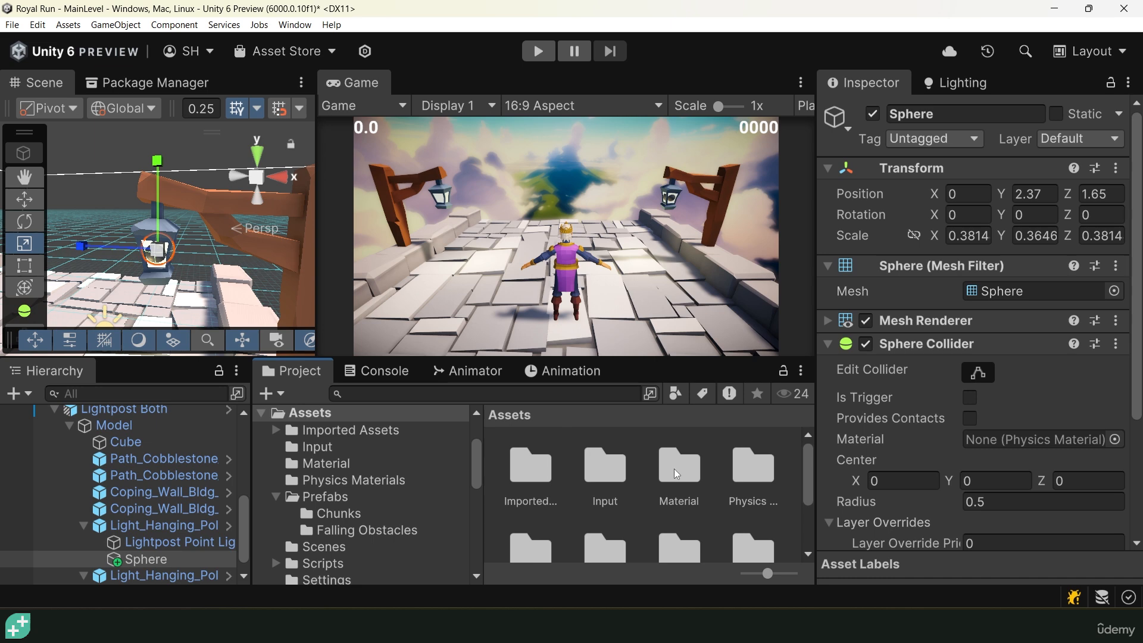
{"action": "double_click", "coordinate": [677, 474]}
{"action": "right_click", "coordinate": [677, 472]}
{"action": "mouse_move", "coordinate": [731, 86]}
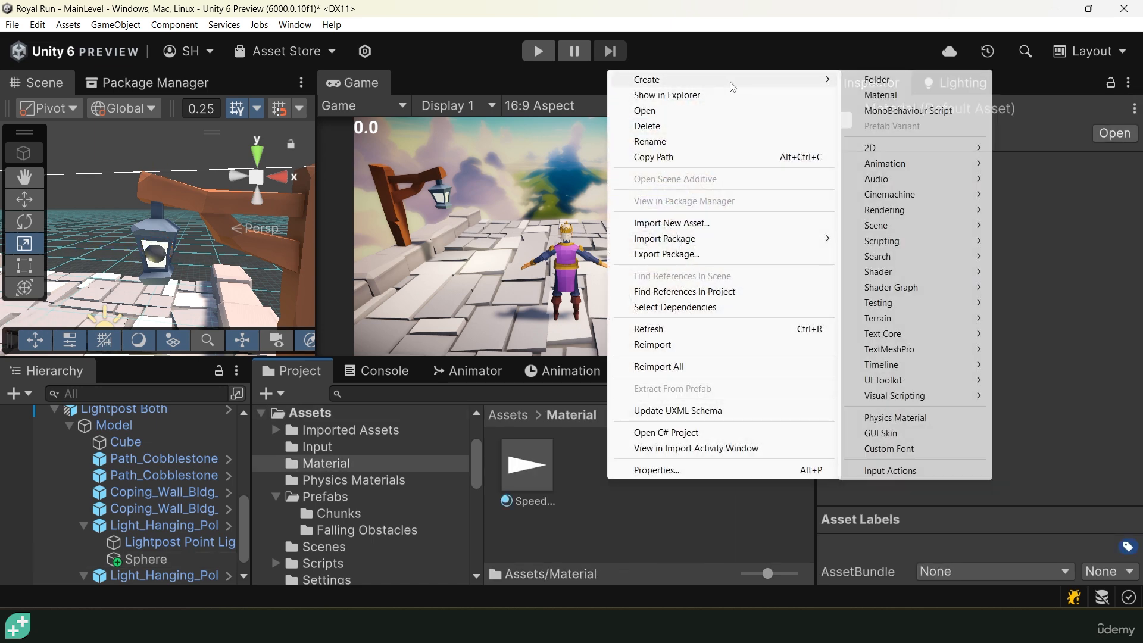
{"action": "left_click", "coordinate": [880, 95]}
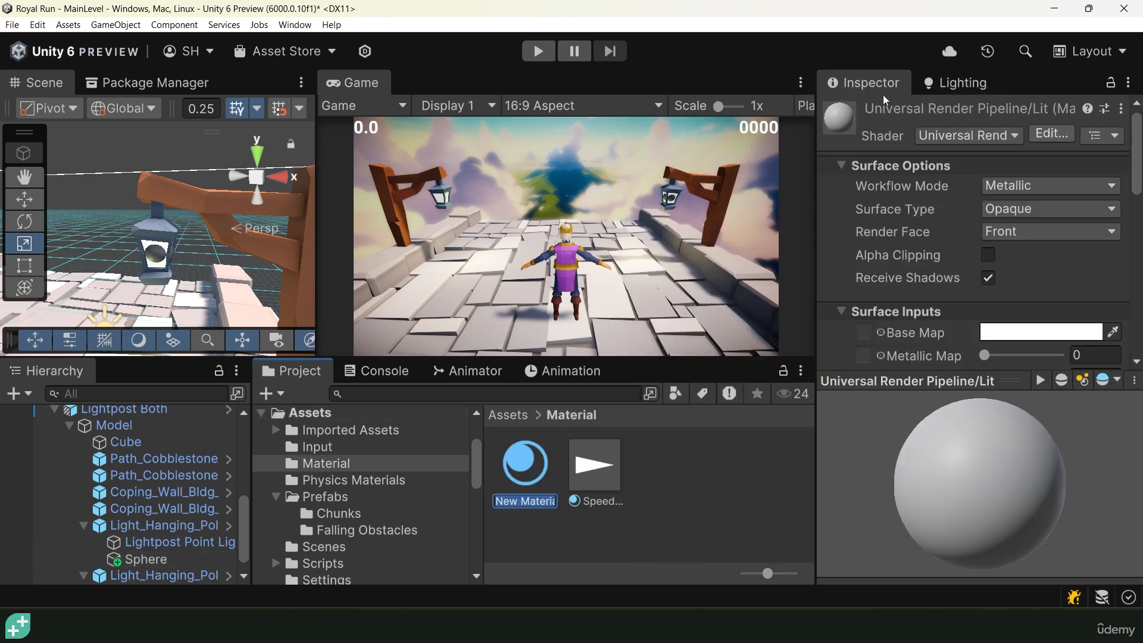
Name the new material Lightpost Emissive Material
{"action": "type", "text": "Lightpost emiis"}
{"action": "key", "text": "BackSpace"}
{"action": "key", "text": "BackSpace"}
{"action": "key", "text": "BackSpace"}
{"action": "type", "text": "Emissive Material"}
{"action": "key", "text": "Return"}
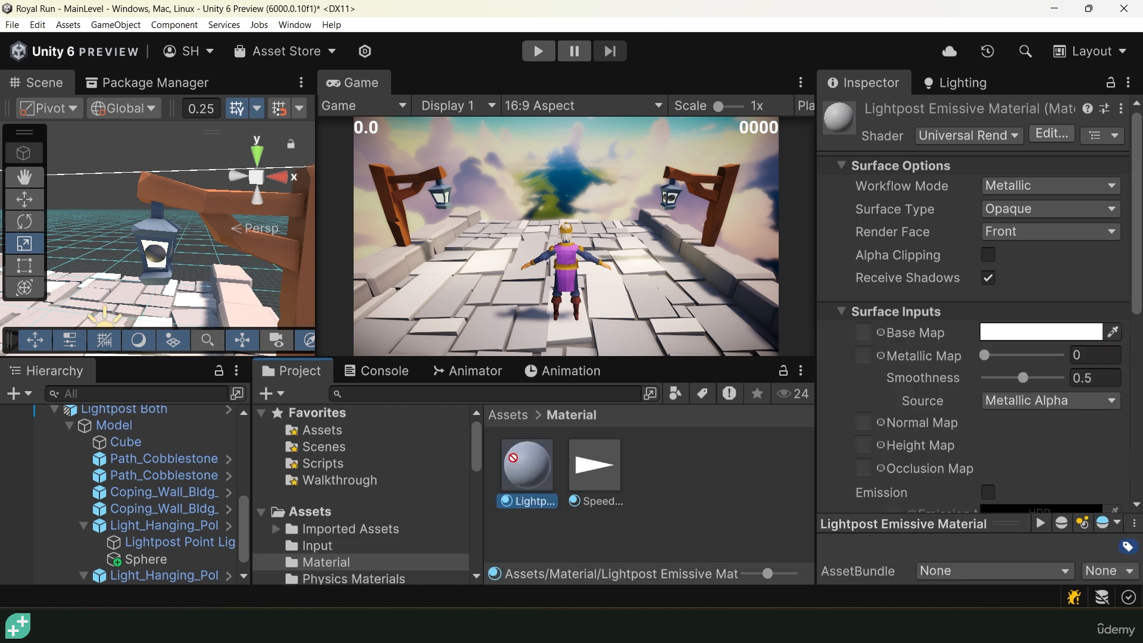
Assign Lightpost Emissive Material to the sphere in the lantern and enable the material's Emission
{"action": "left_click_drag", "start_coordinate": [514, 457], "coordinate": [155, 257]}
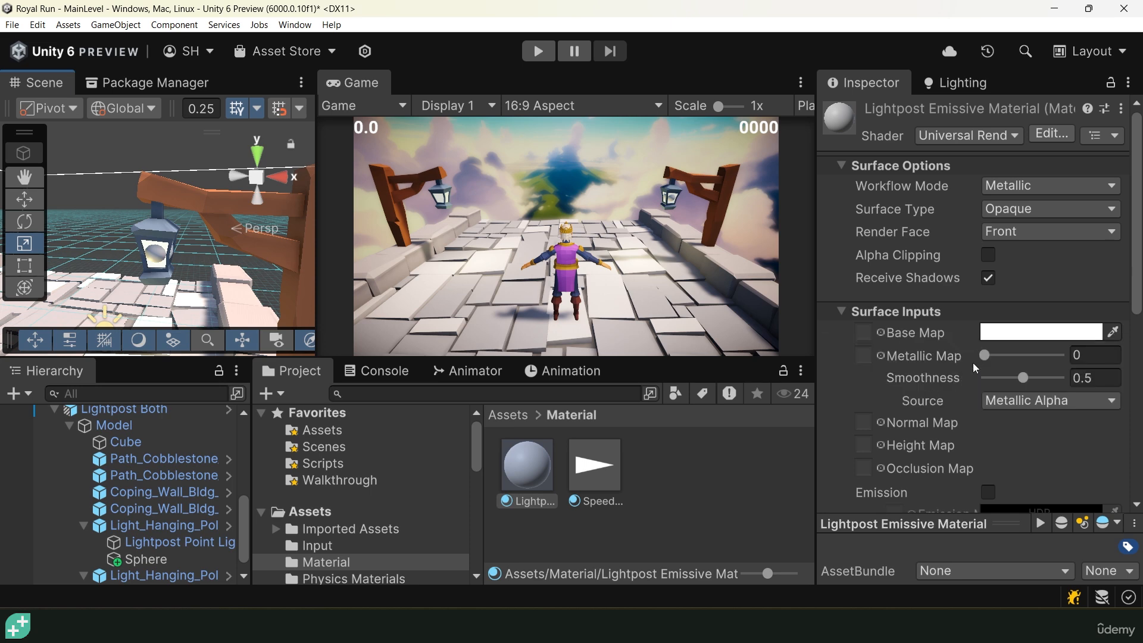
{"action": "scroll", "coordinate": [974, 420], "scroll_direction": "down", "scroll_amount": 3}
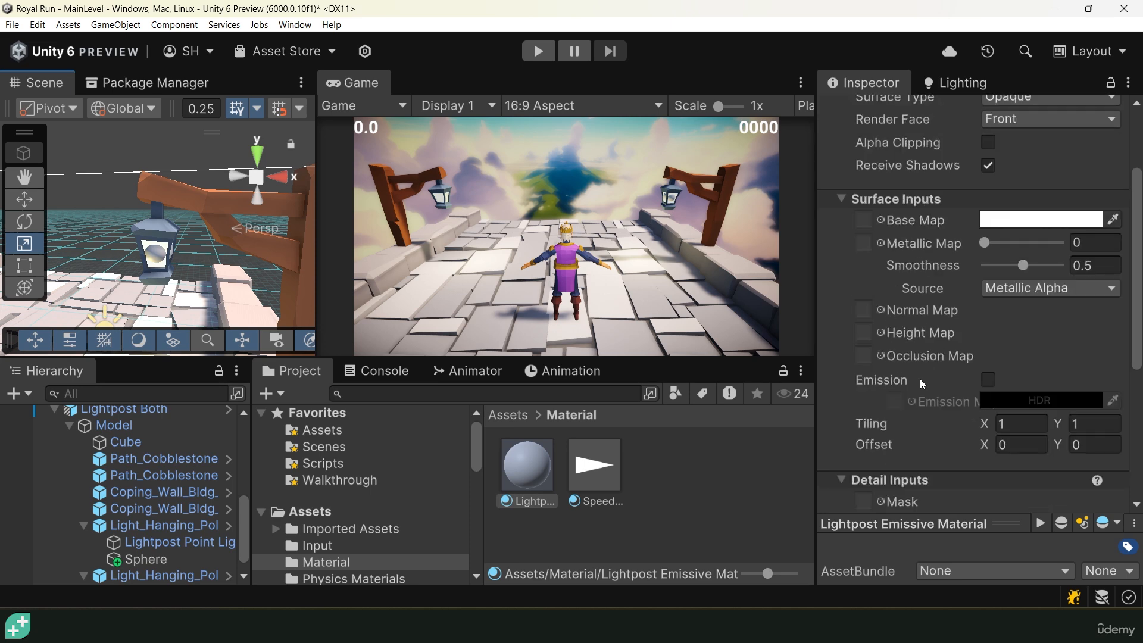
{"action": "left_click", "coordinate": [988, 380]}
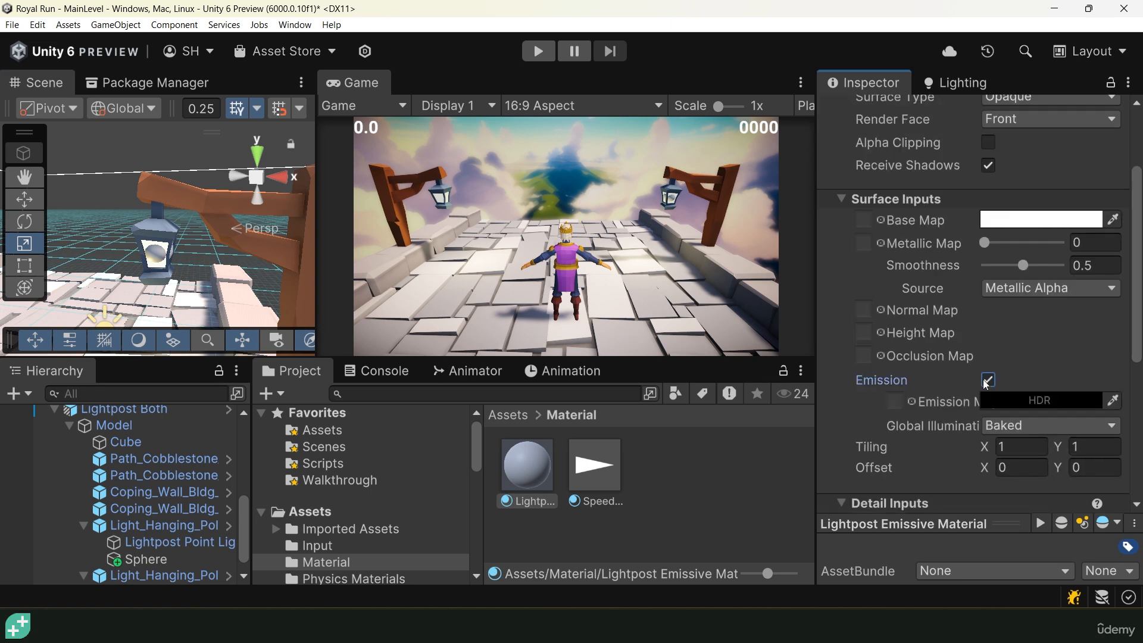
Set Lightpost Emissive Material's HDR emission color to warm orange, RGB 255, 185, 99, with intensity 0.8
{"action": "left_click", "coordinate": [1017, 402]}
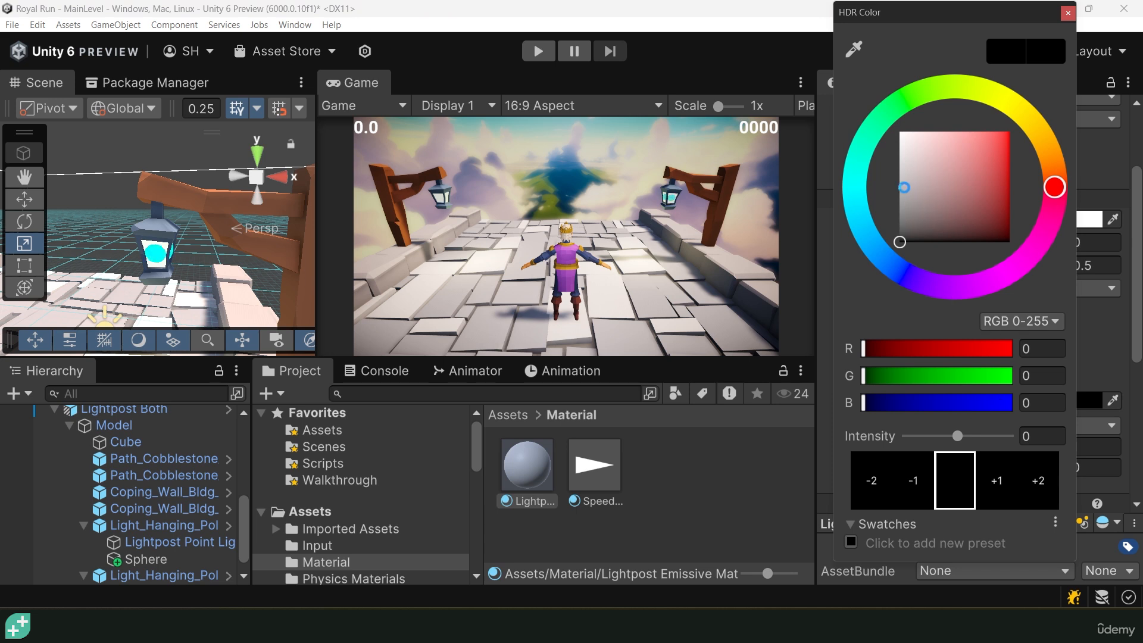
{"action": "left_click_drag", "start_coordinate": [915, 151], "coordinate": [899, 131]}
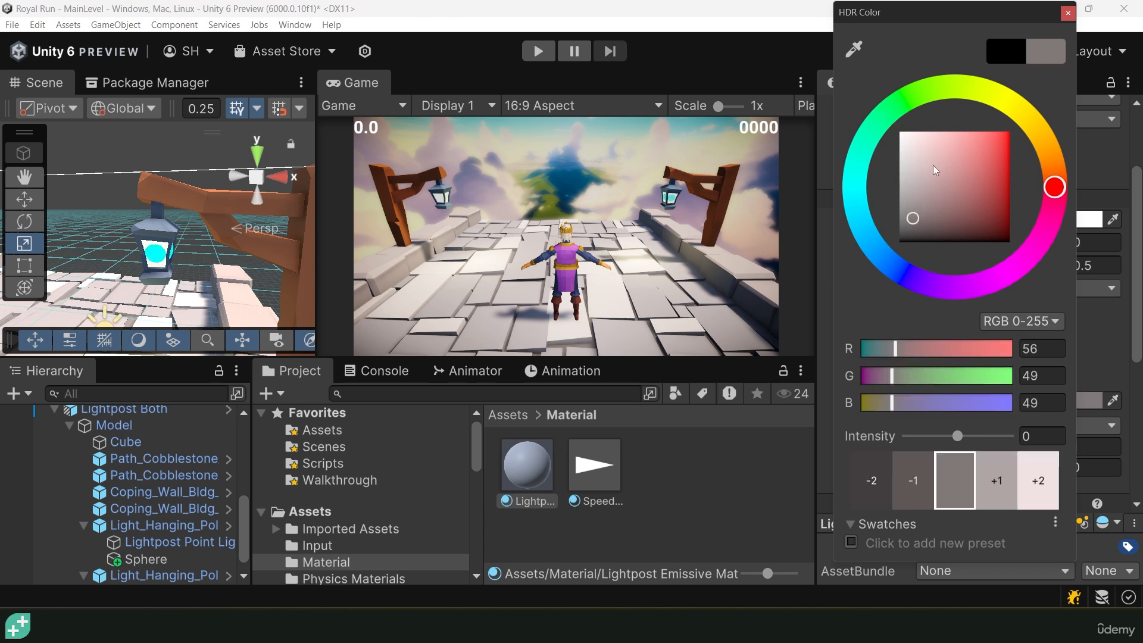
{"action": "left_click_drag", "start_coordinate": [961, 436], "coordinate": [984, 441]}
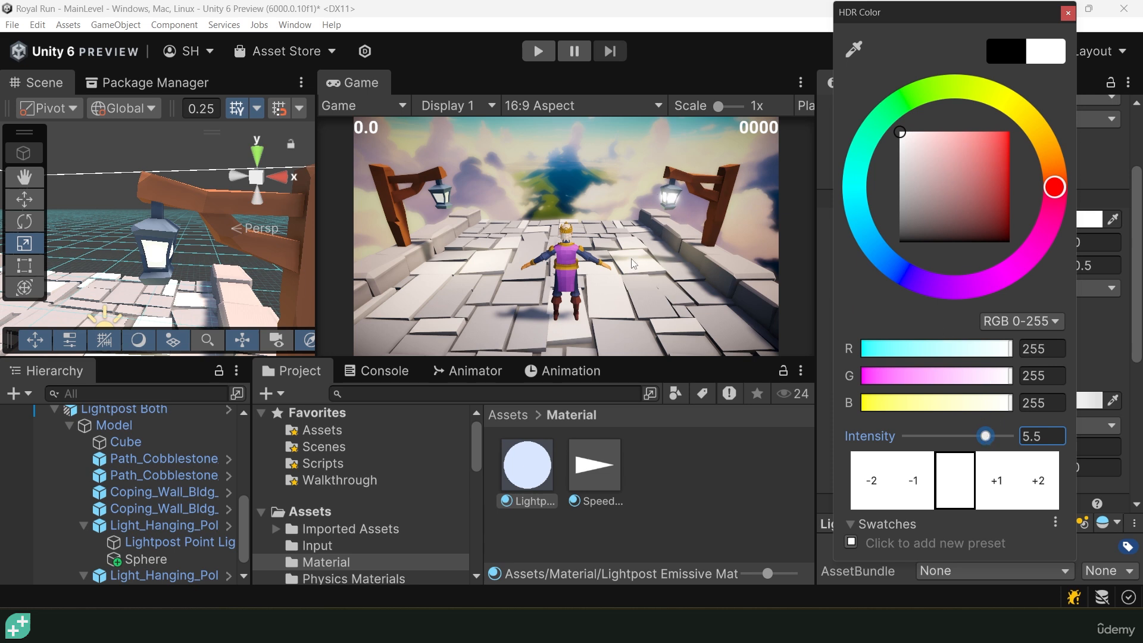
{"action": "left_click", "coordinate": [1041, 135]}
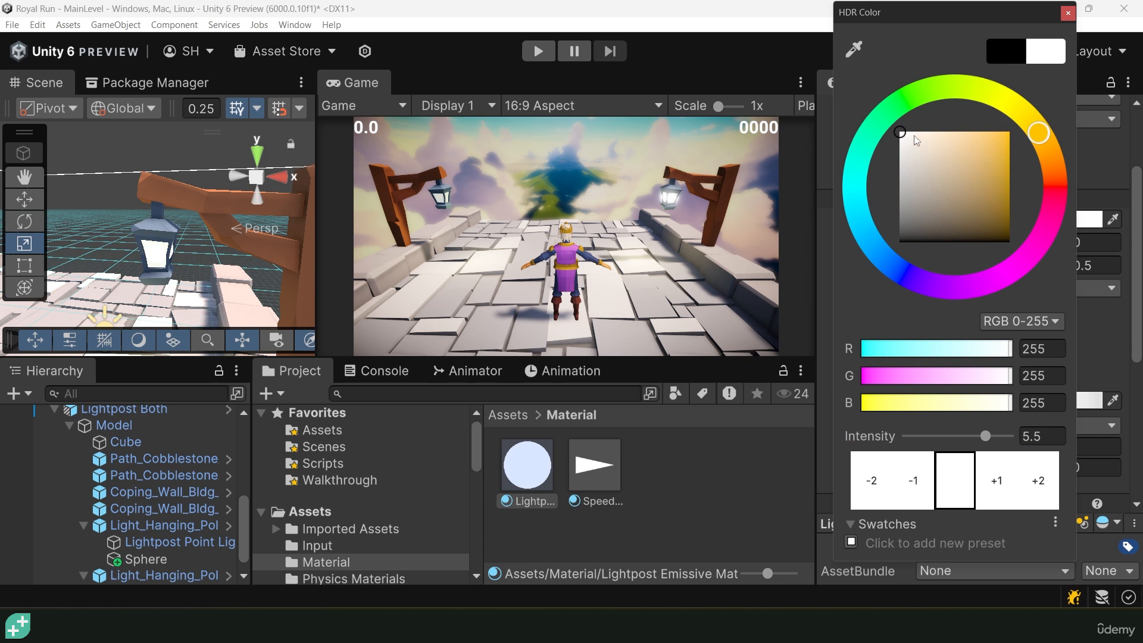
{"action": "left_click_drag", "start_coordinate": [920, 138], "coordinate": [965, 146]}
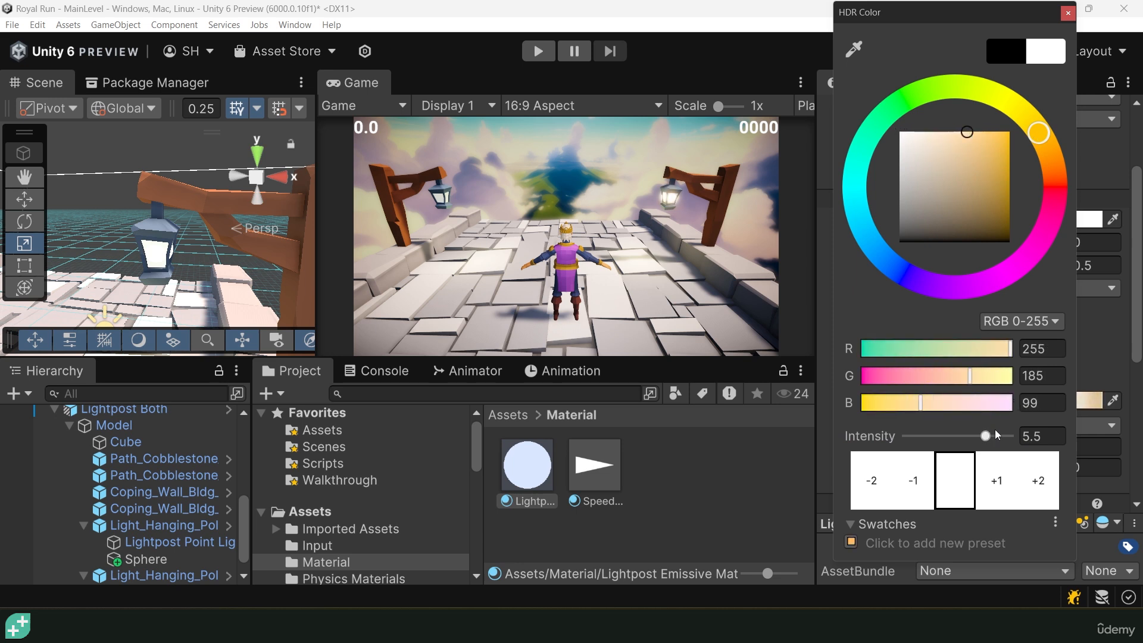
{"action": "left_click_drag", "start_coordinate": [995, 436], "coordinate": [968, 437]}
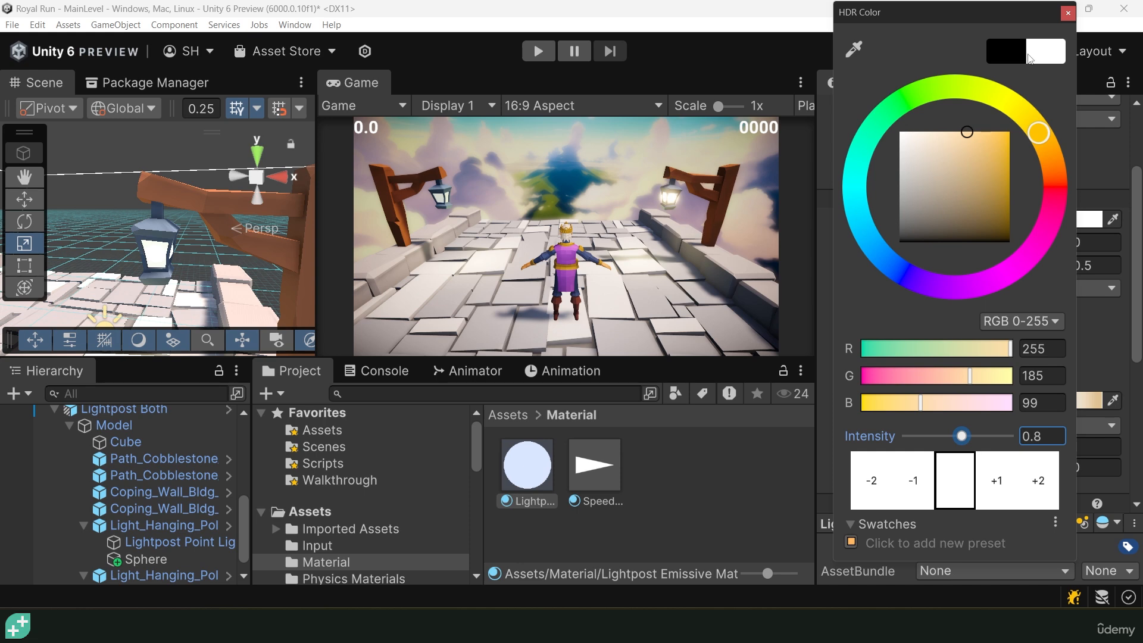
{"action": "left_click", "coordinate": [1066, 13]}
Apply all overrides of the Lightpost Both instance to its prefab
{"action": "left_click", "coordinate": [178, 524]}
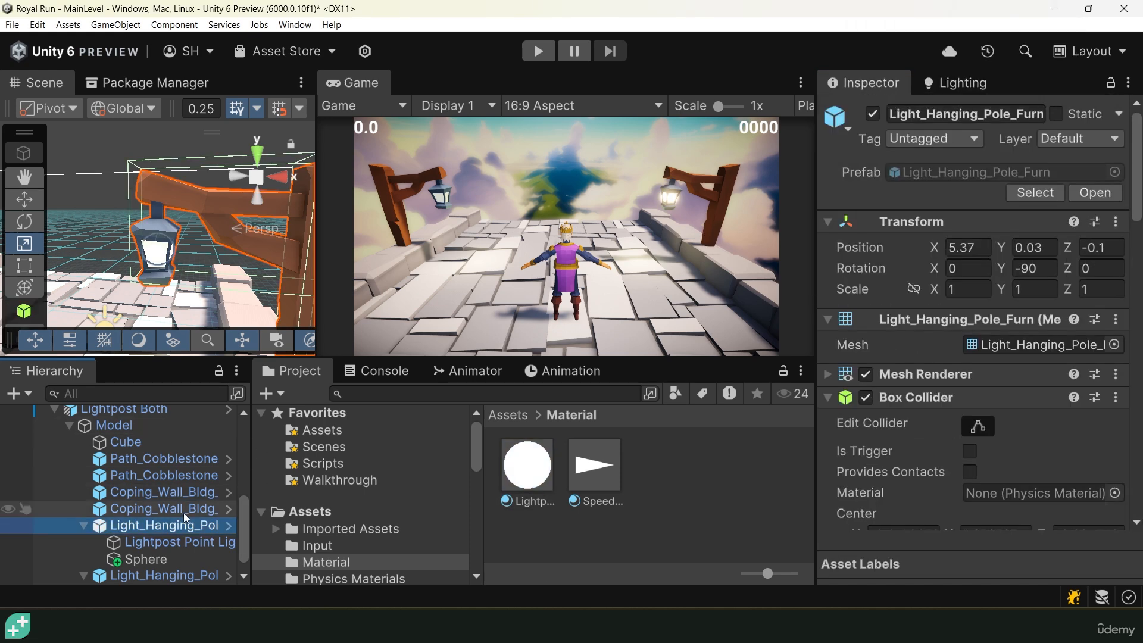
{"action": "left_click", "coordinate": [160, 509]}
{"action": "left_click", "coordinate": [164, 526]}
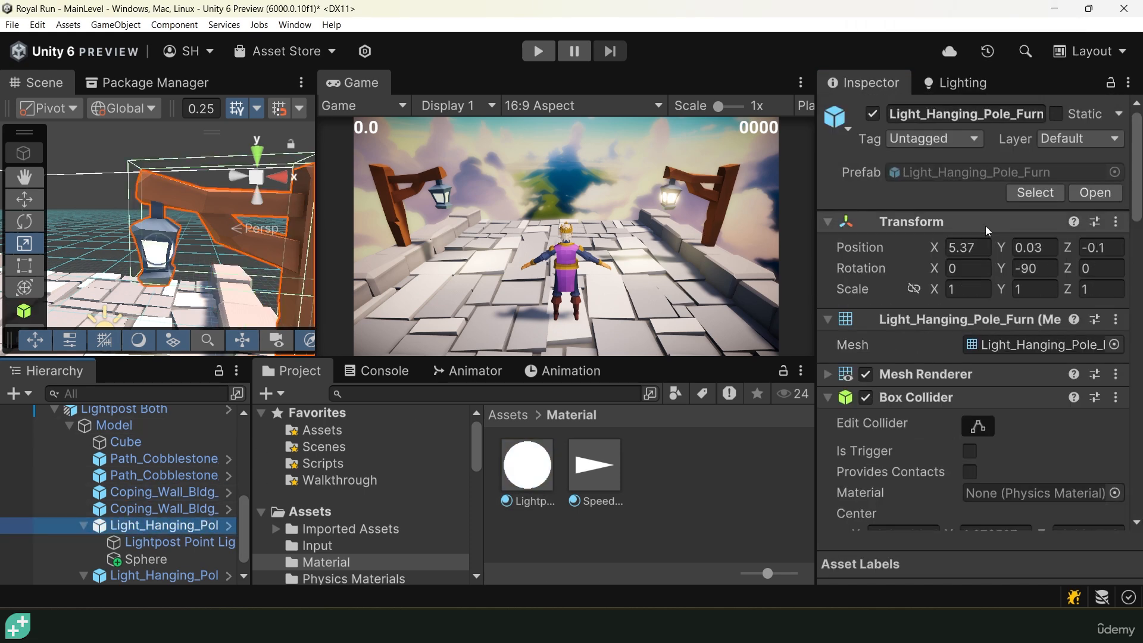
{"action": "scroll", "coordinate": [161, 471], "scroll_direction": "up", "scroll_amount": 3}
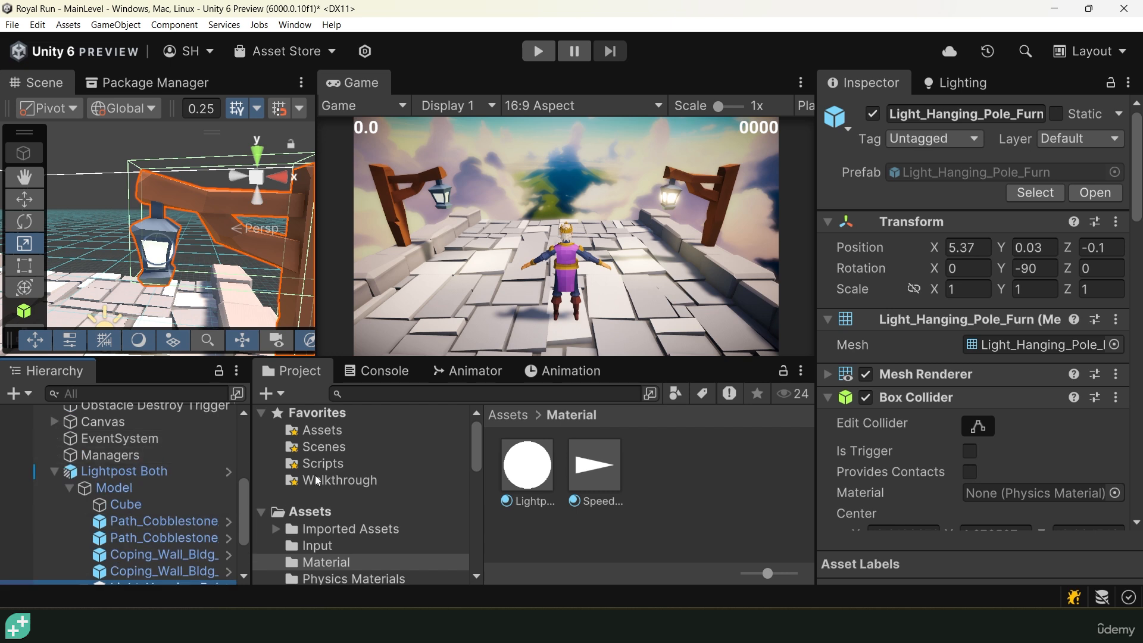
{"action": "left_click", "coordinate": [133, 472]}
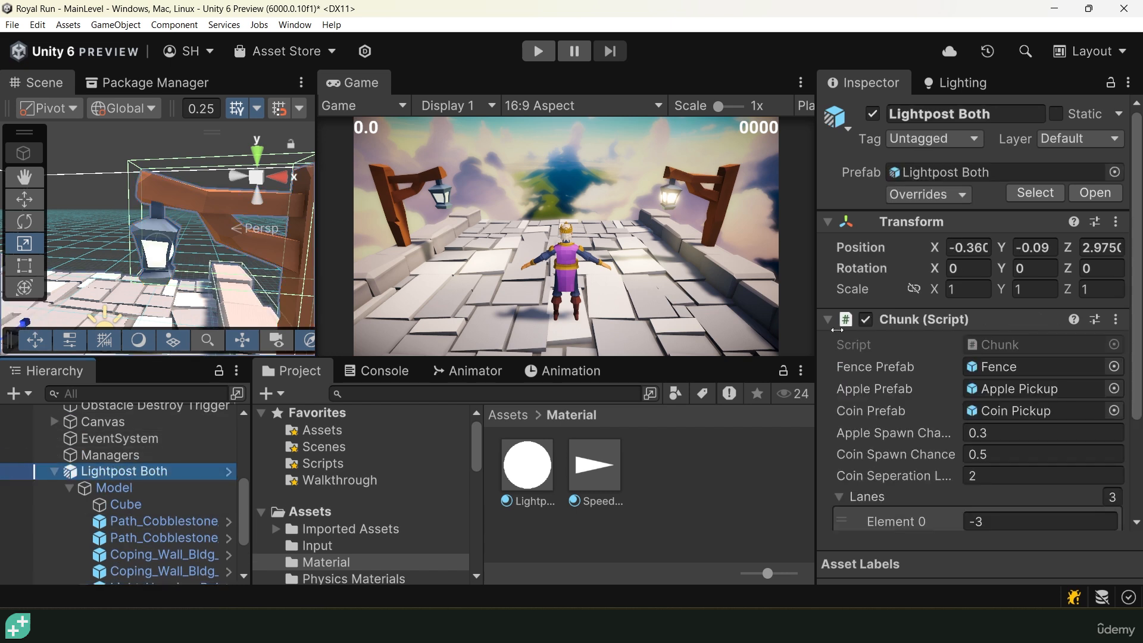
{"action": "left_click", "coordinate": [922, 196]}
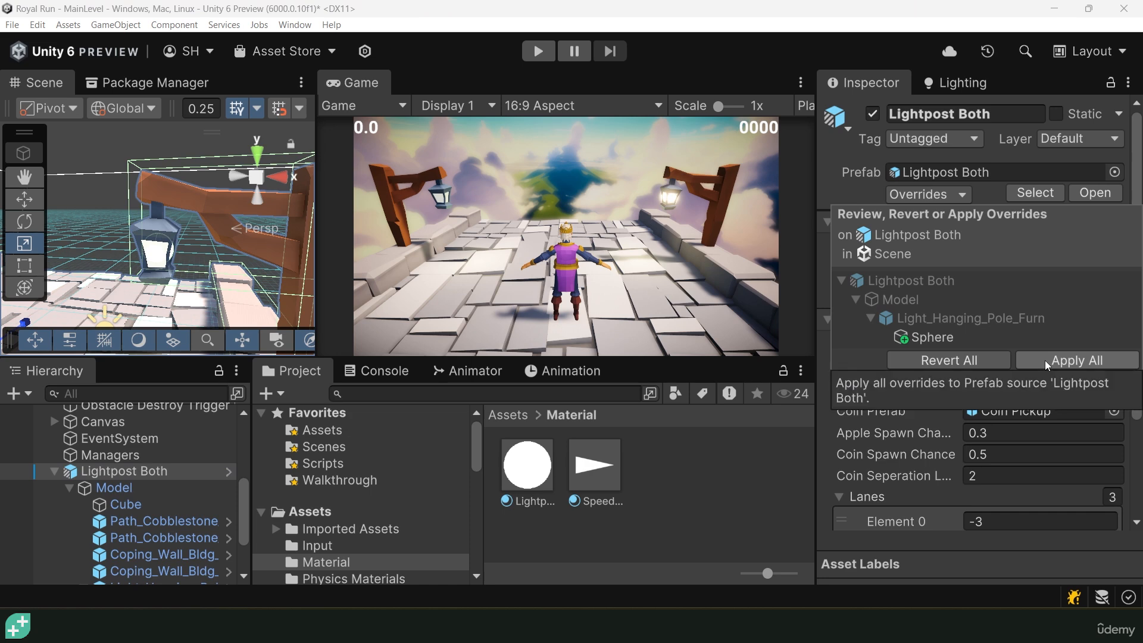
{"action": "left_click", "coordinate": [1074, 361]}
Open the Lightpost Both prefab and apply the first Light_Hanging_Pole_Furn's overrides to its prefab variant parent
{"action": "left_click", "coordinate": [228, 472]}
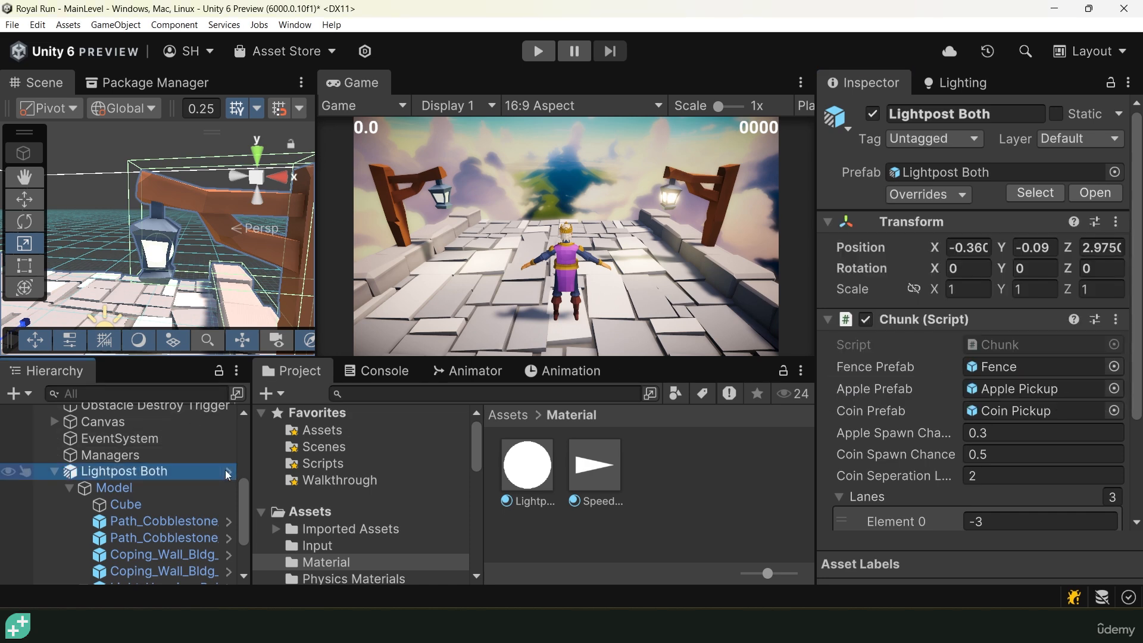
{"action": "left_click", "coordinate": [203, 556]}
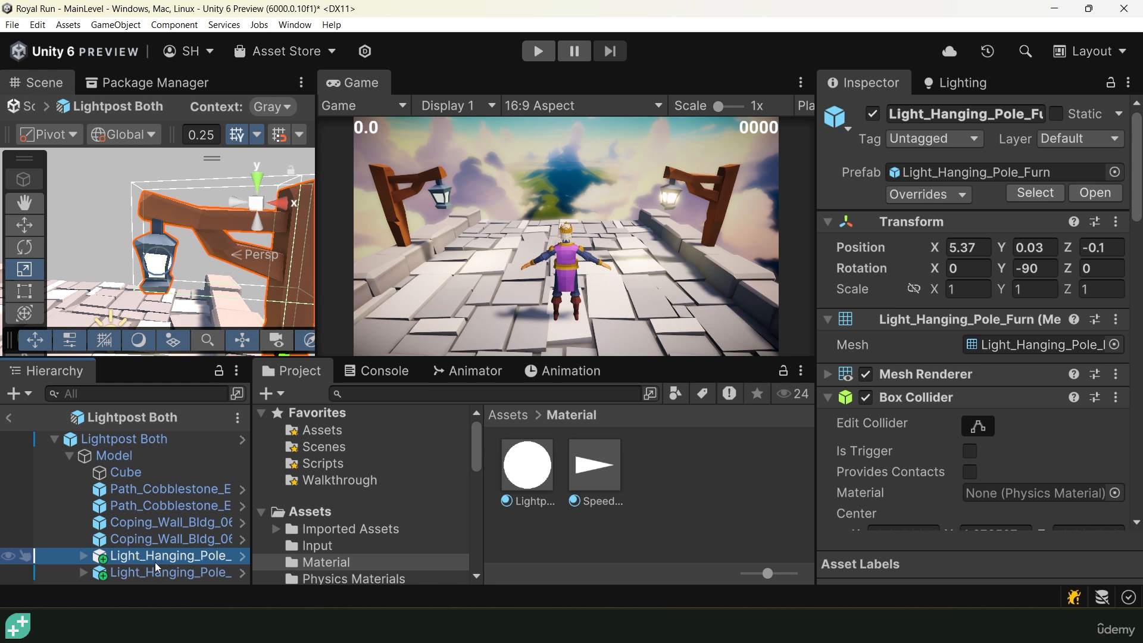
{"action": "left_click", "coordinate": [926, 200]}
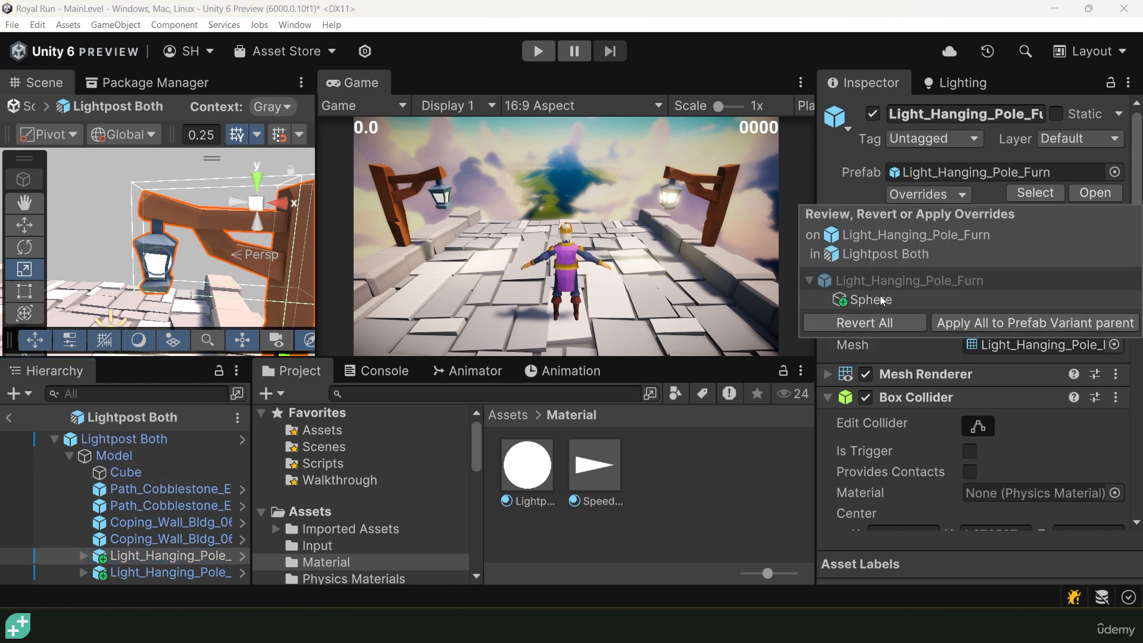
{"action": "left_click", "coordinate": [1004, 331]}
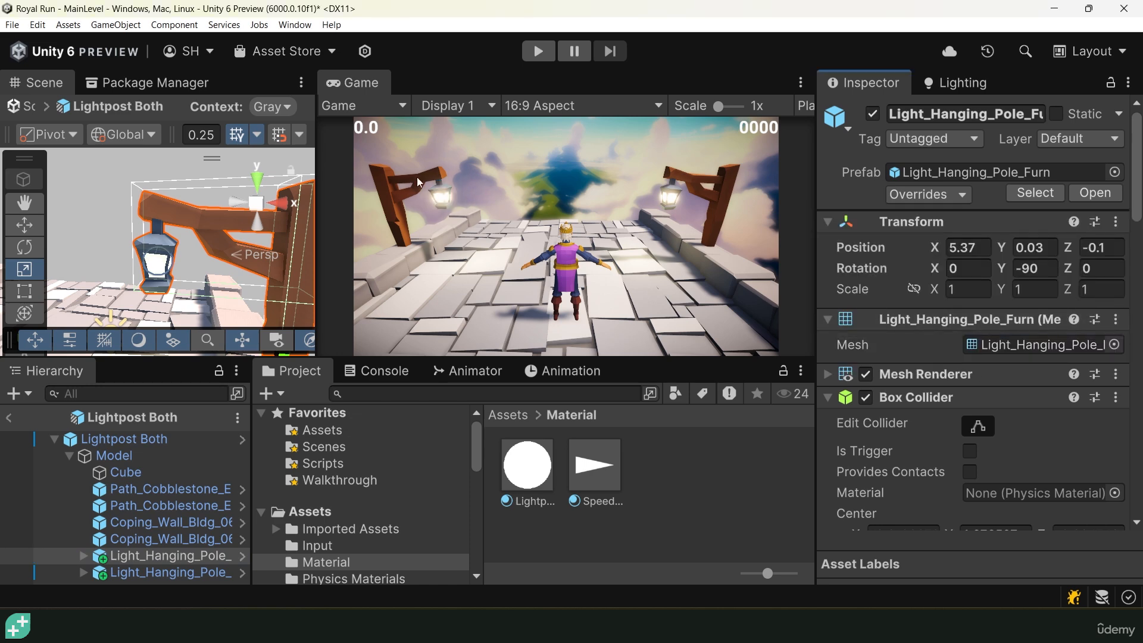
Return to the main scene, delete the Lightpost Both instance and save the scene
{"action": "left_click", "coordinate": [8, 418]}
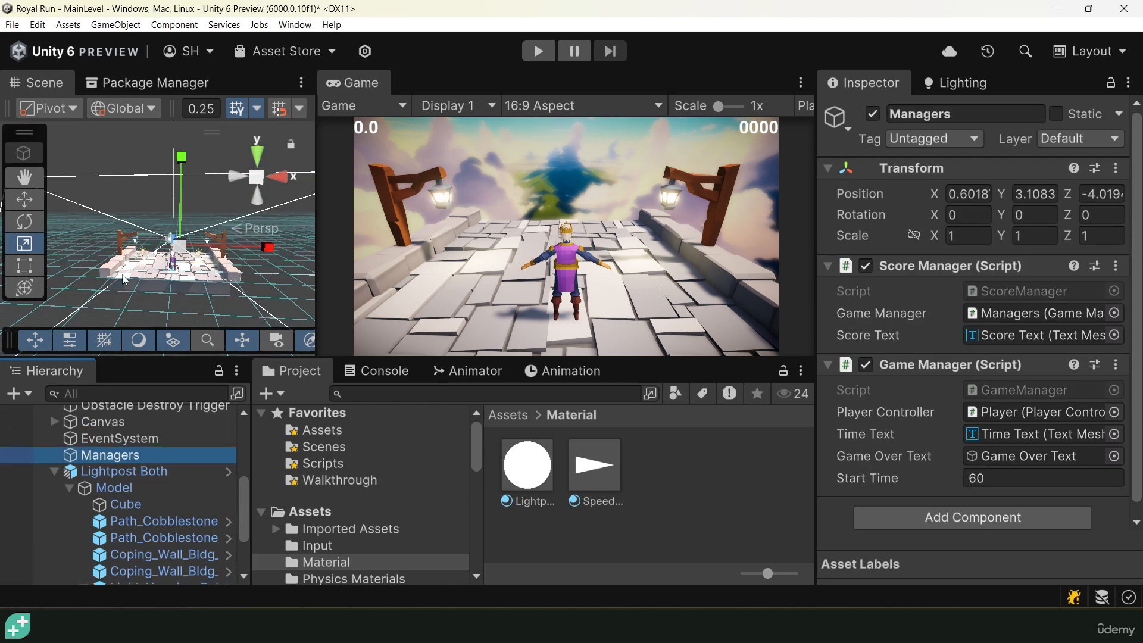
{"action": "left_click", "coordinate": [132, 474]}
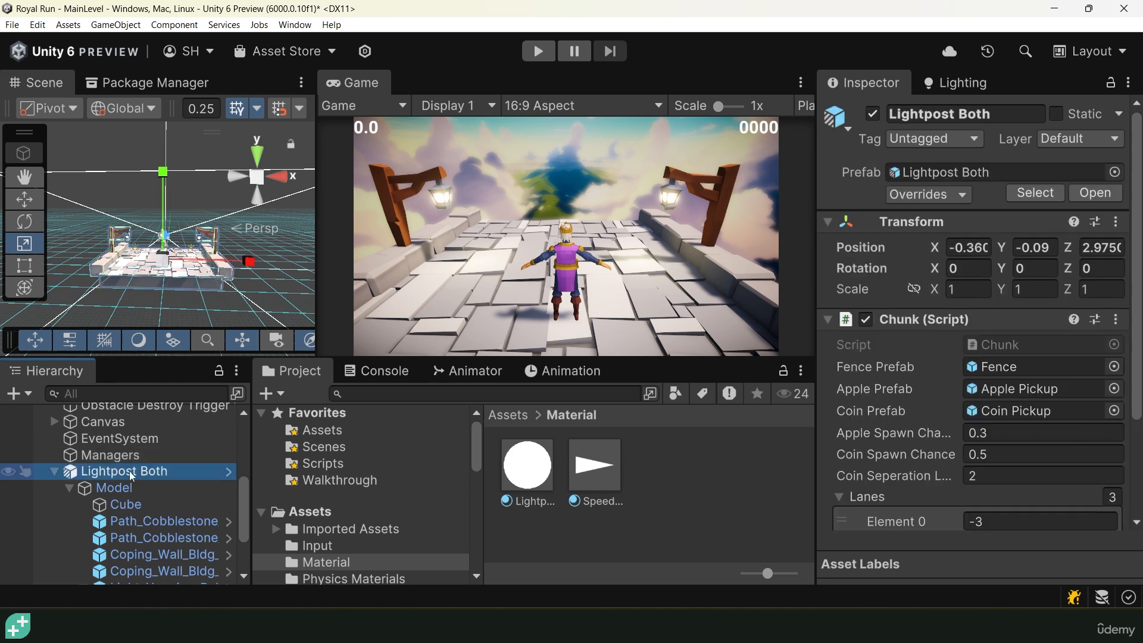
{"action": "key", "text": "Delete"}
{"action": "key", "text": "ctrl+s"}
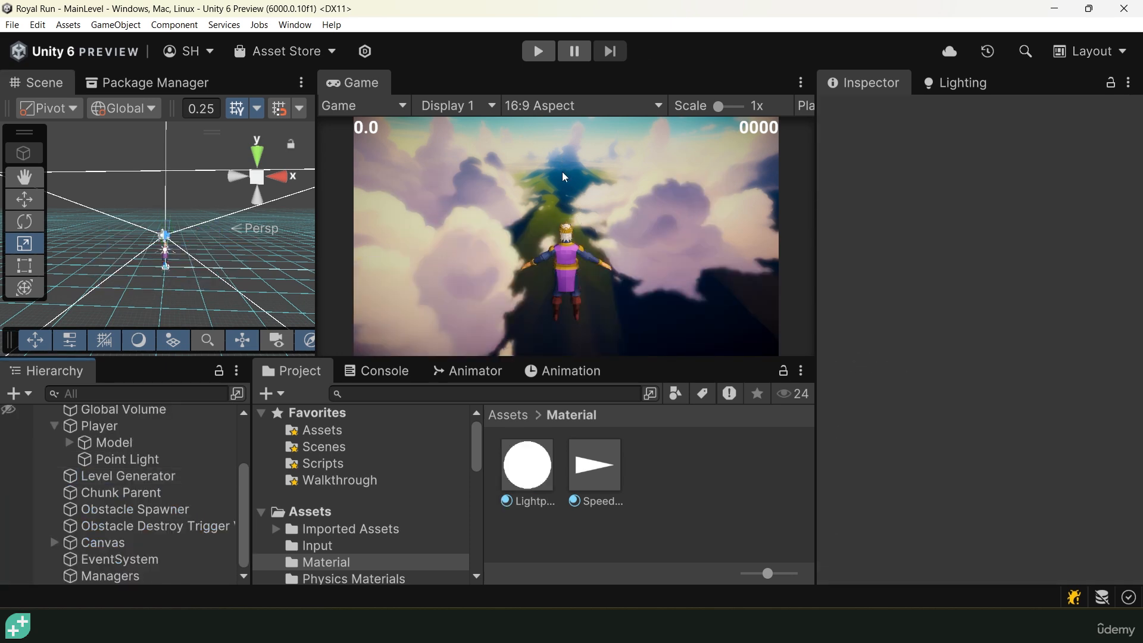
Play the level in a maximized game view, pause it to examine the glowing lanterns, and restore the layout
{"action": "double_click", "coordinate": [376, 88]}
{"action": "left_click", "coordinate": [538, 51]}
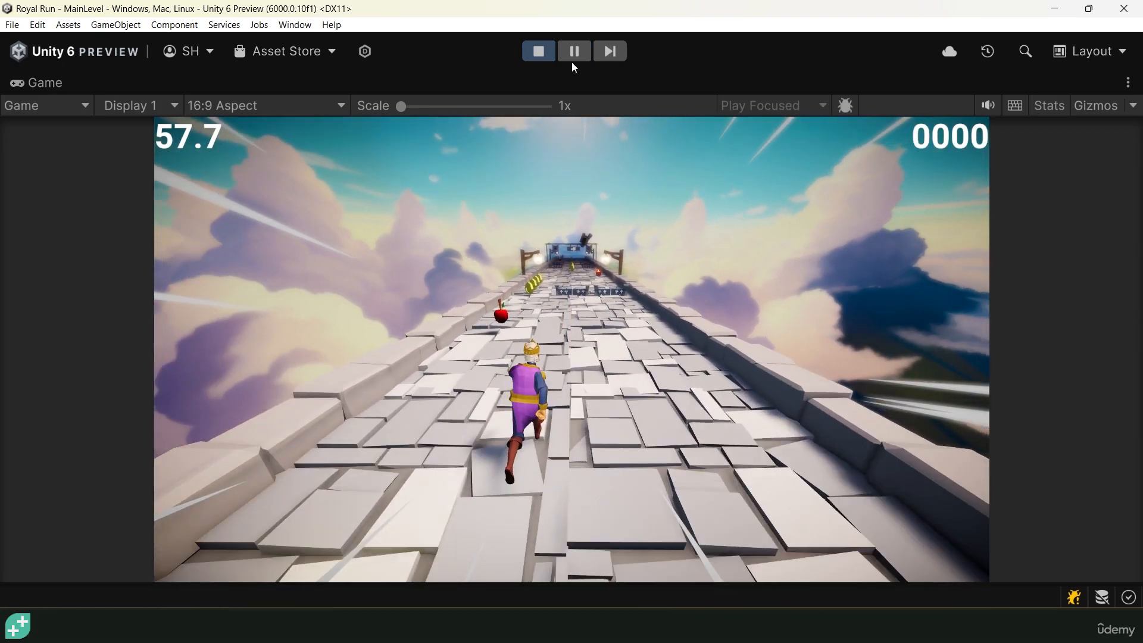
{"action": "left_click", "coordinate": [574, 52]}
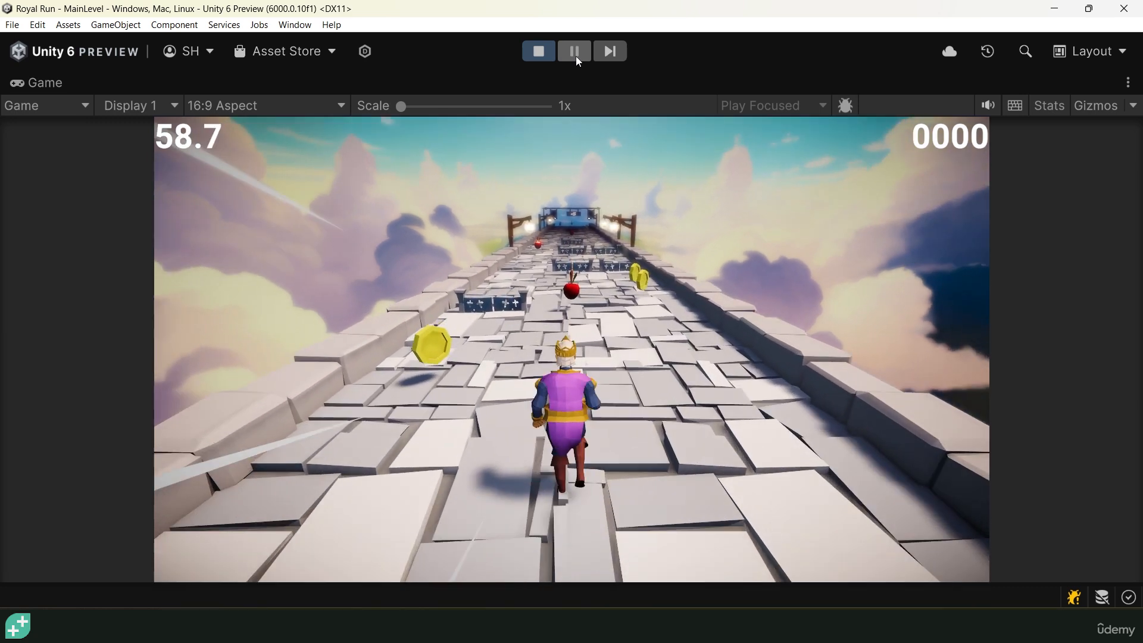
{"action": "left_click", "coordinate": [576, 56]}
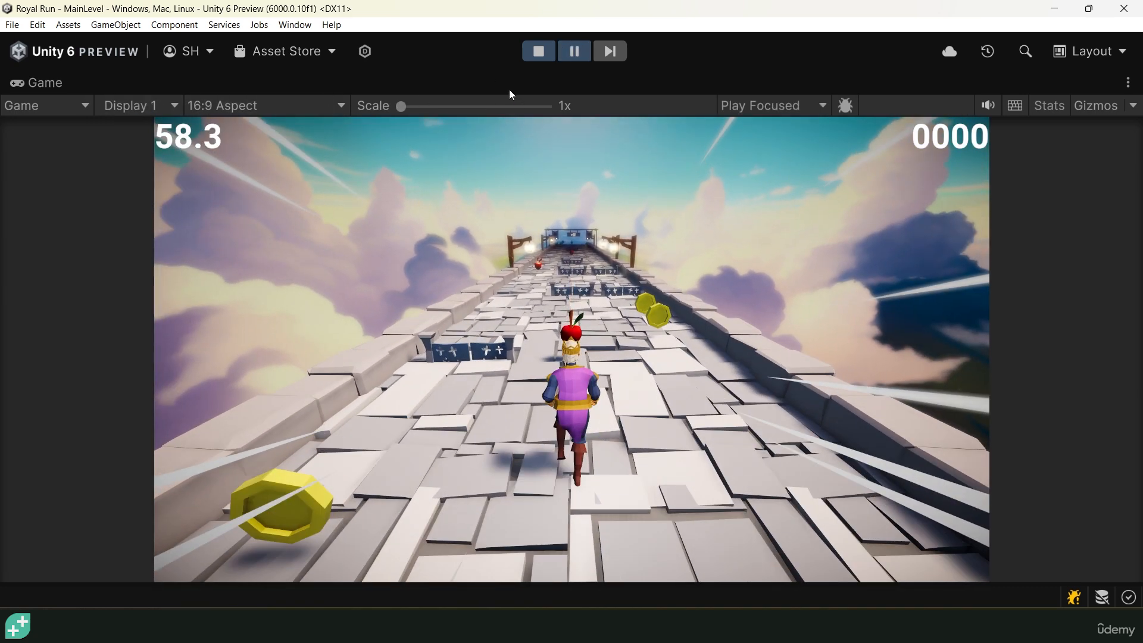
{"action": "double_click", "coordinate": [55, 83]}
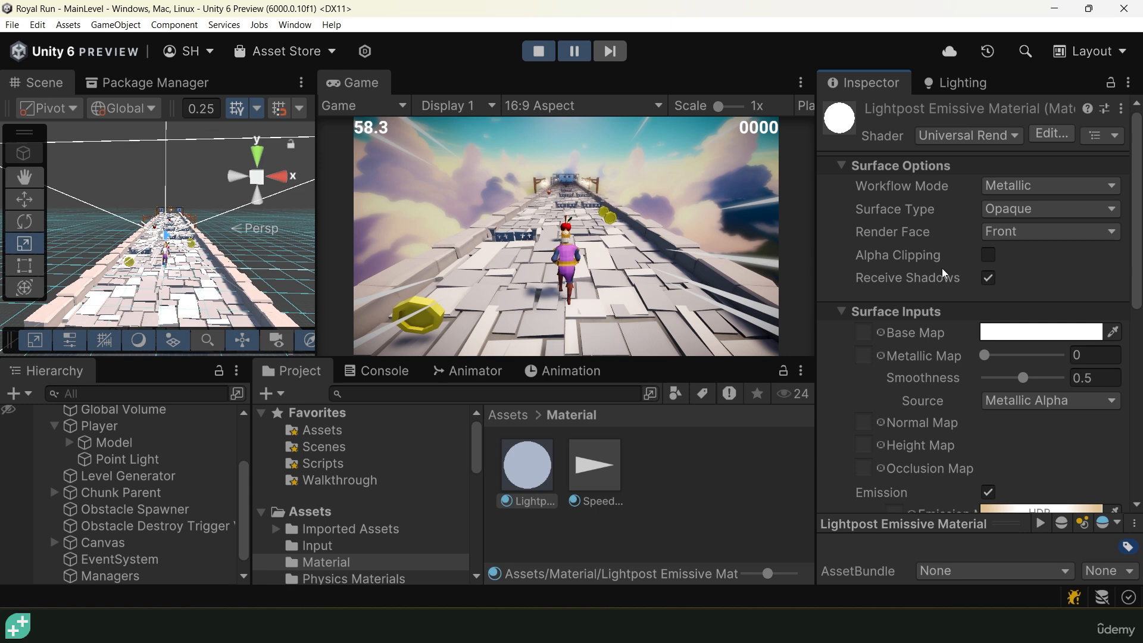
Set Lightpost Emissive Material's emission intensity to 4.5, resuming the game to judge the glow
{"action": "scroll", "coordinate": [944, 269], "scroll_direction": "down", "scroll_amount": 3}
{"action": "left_click", "coordinate": [1030, 349]}
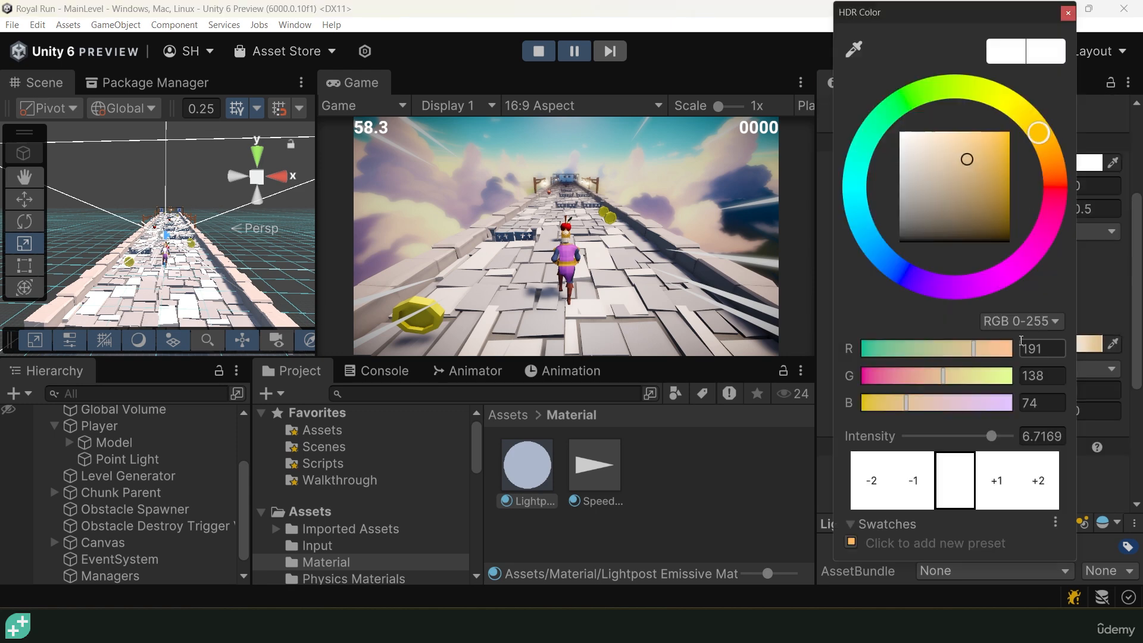
{"action": "left_click_drag", "start_coordinate": [995, 436], "coordinate": [983, 439]}
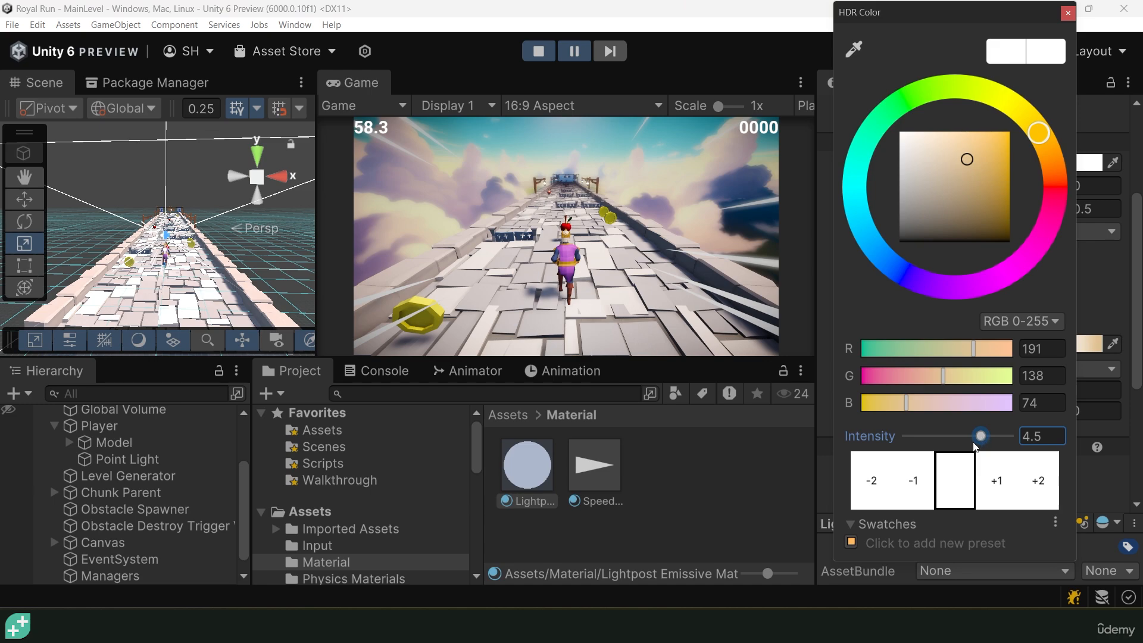
{"action": "left_click", "coordinate": [574, 55]}
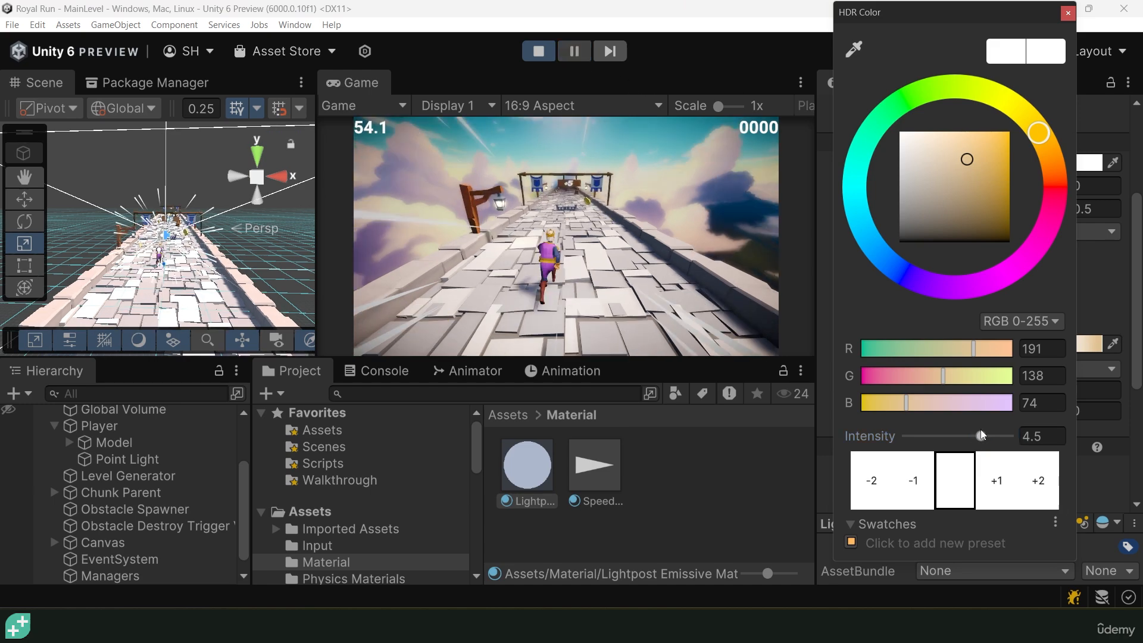
{"action": "left_click_drag", "start_coordinate": [981, 436], "coordinate": [977, 435]}
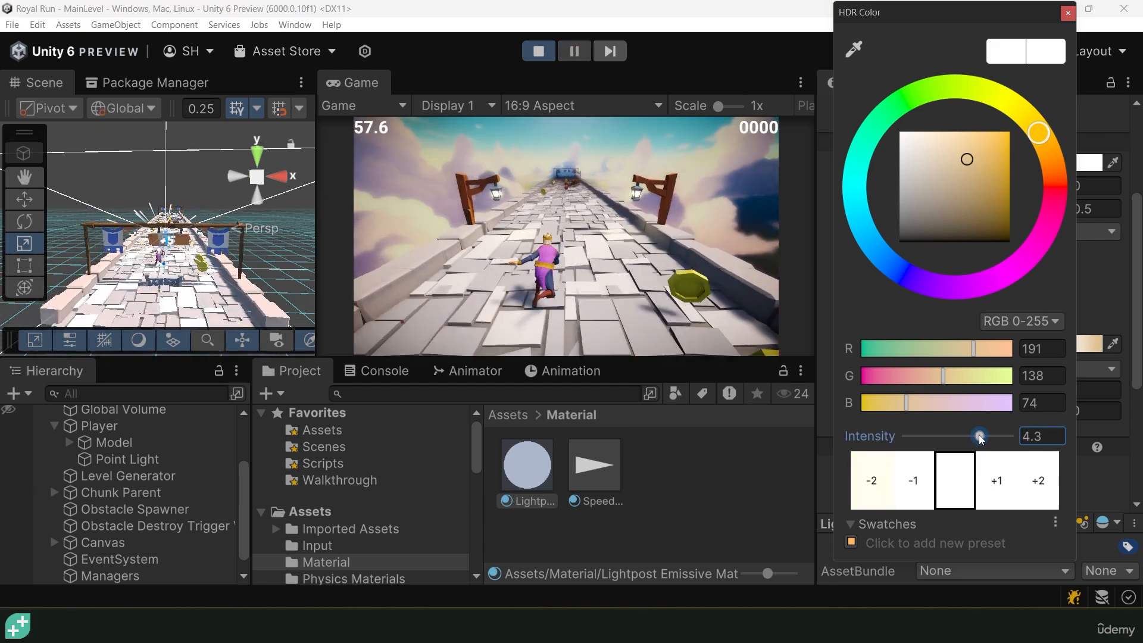
{"action": "left_click_drag", "start_coordinate": [981, 438], "coordinate": [982, 439]}
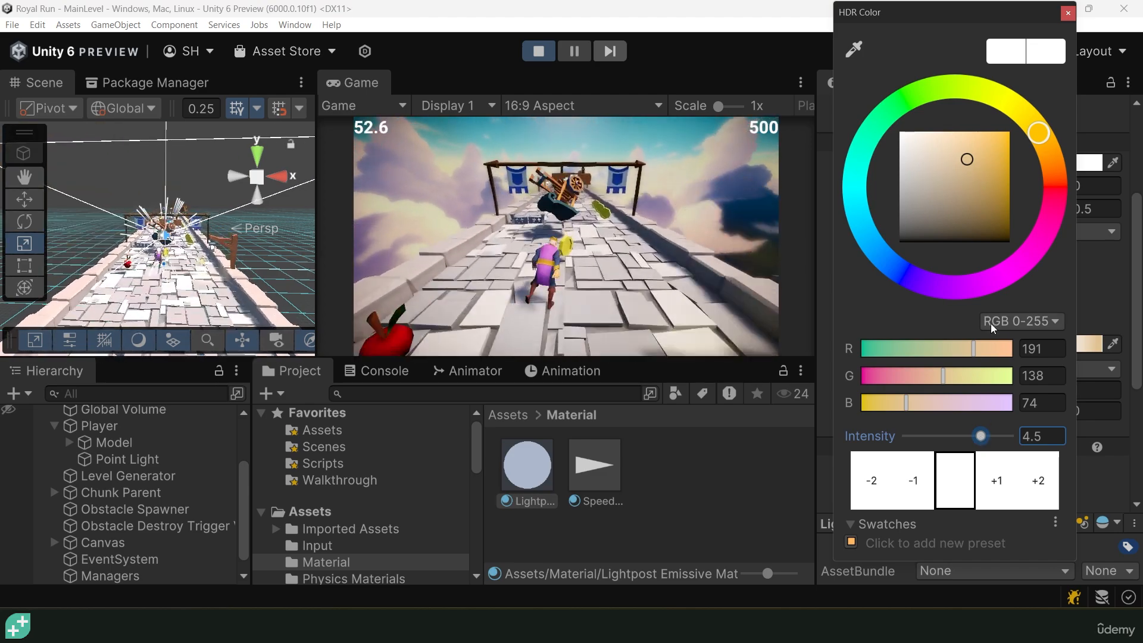
{"action": "left_click", "coordinate": [1068, 12]}
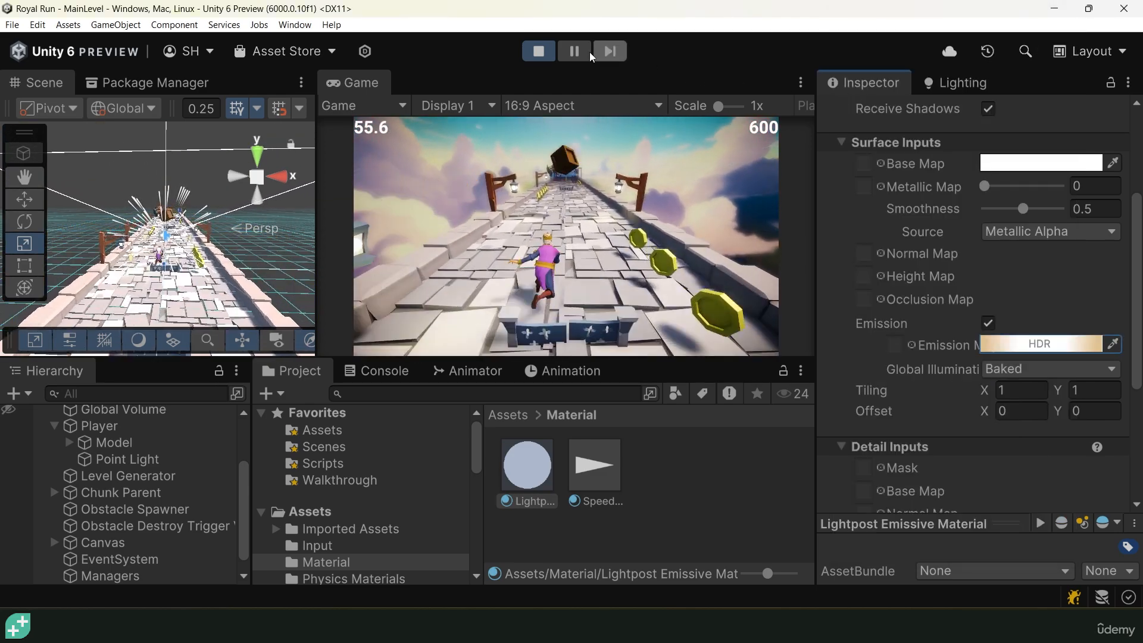
Pause the game and set the Global Volume's Bloom intensity to 3.1
{"action": "left_click", "coordinate": [569, 58]}
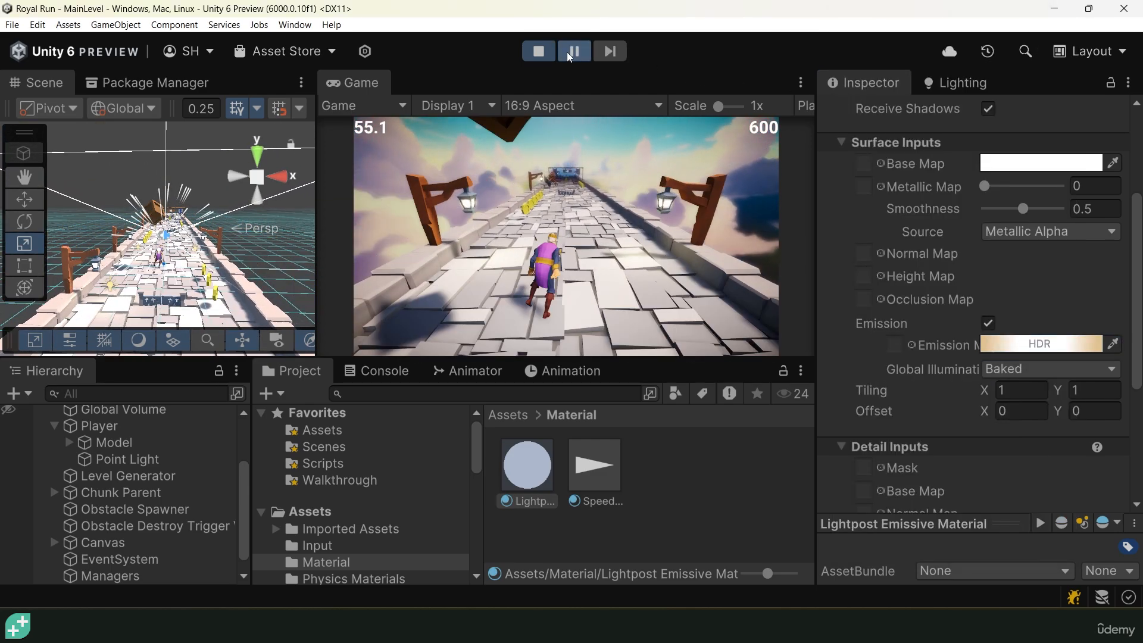
{"action": "left_click", "coordinate": [142, 409]}
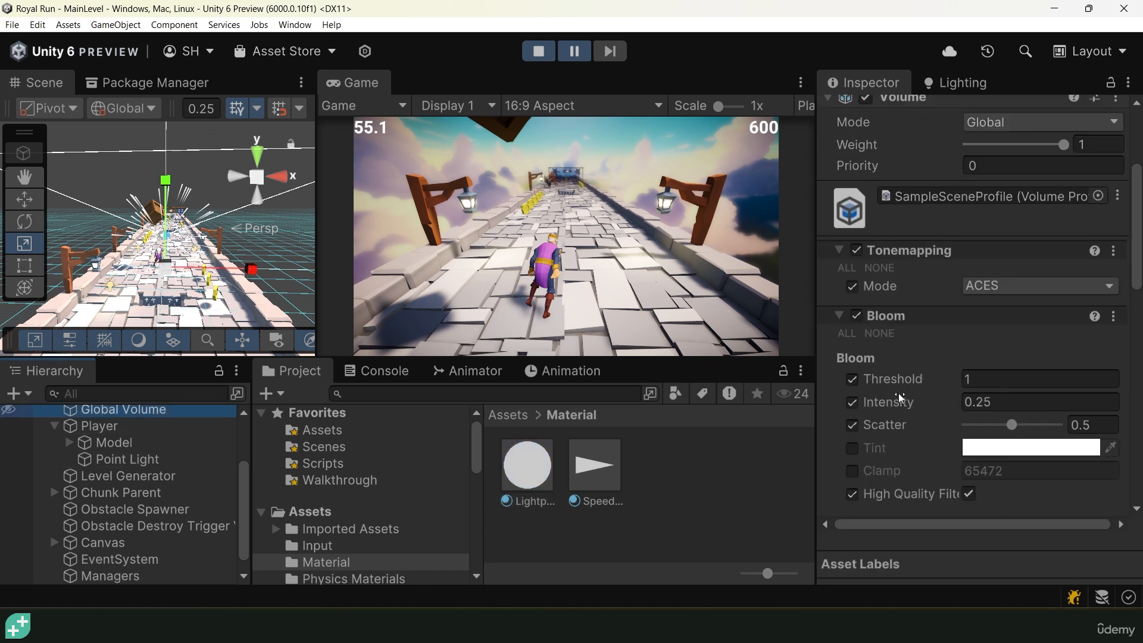
{"action": "left_click_drag", "start_coordinate": [888, 402], "coordinate": [925, 406]}
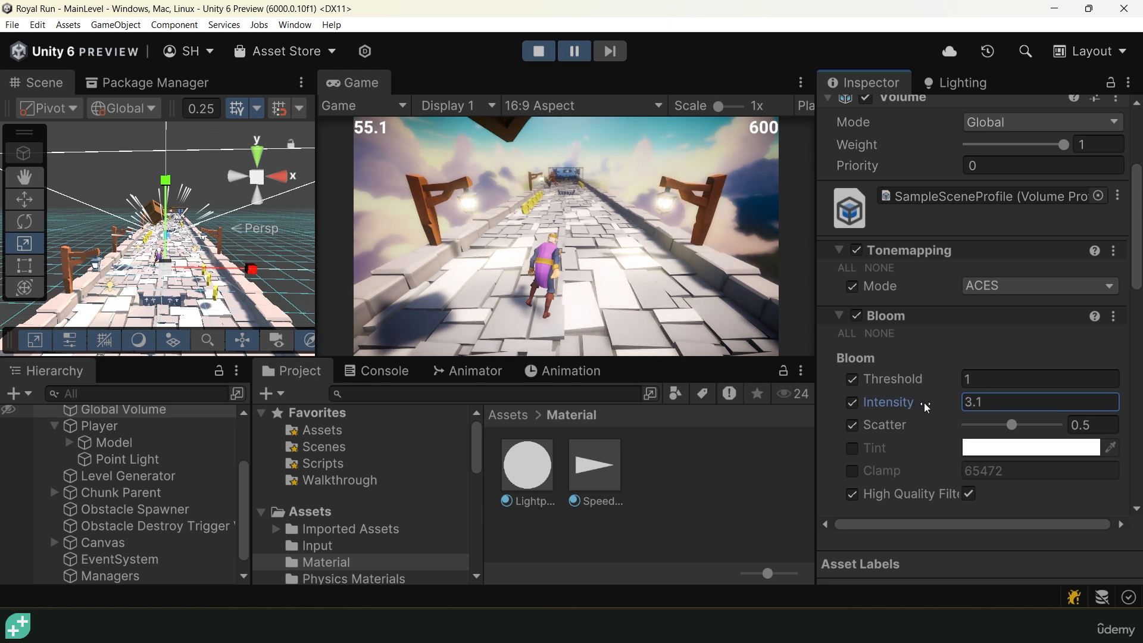
Reduce Lightpost Emissive Material's HDR emission intensity to 2.5
{"action": "left_click", "coordinate": [543, 468]}
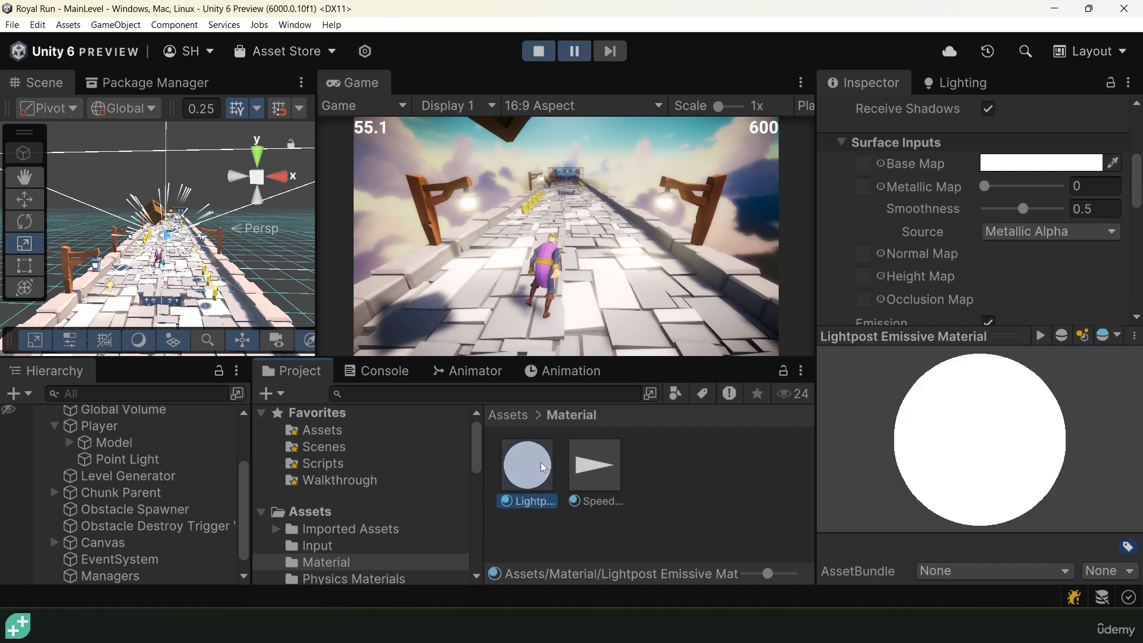
{"action": "left_click", "coordinate": [1012, 346]}
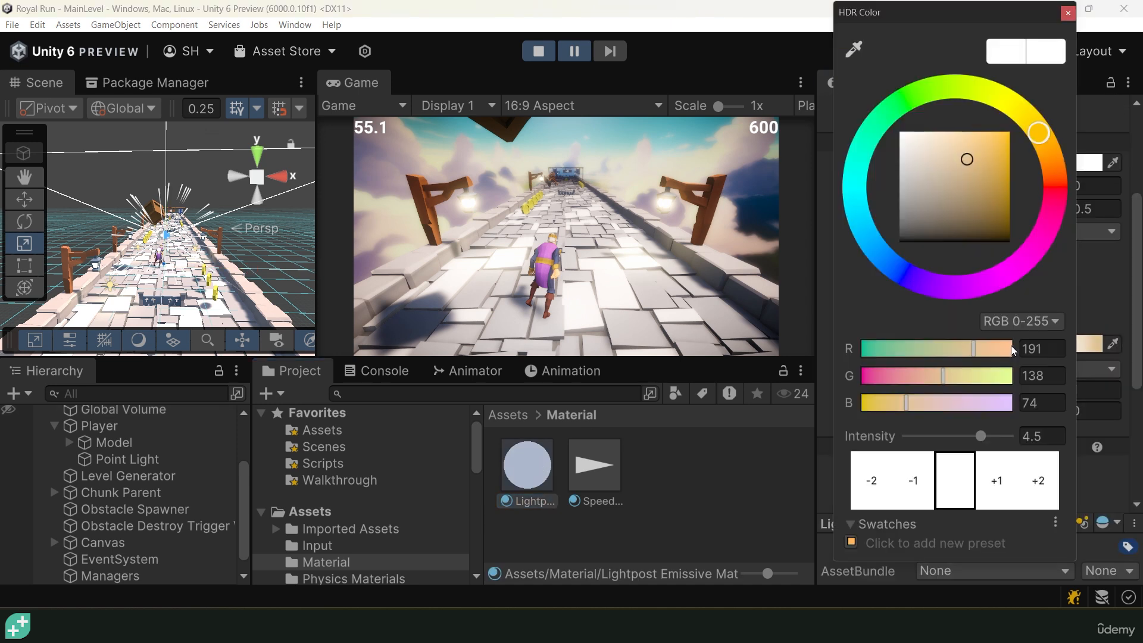
{"action": "left_click_drag", "start_coordinate": [980, 438], "coordinate": [970, 438]}
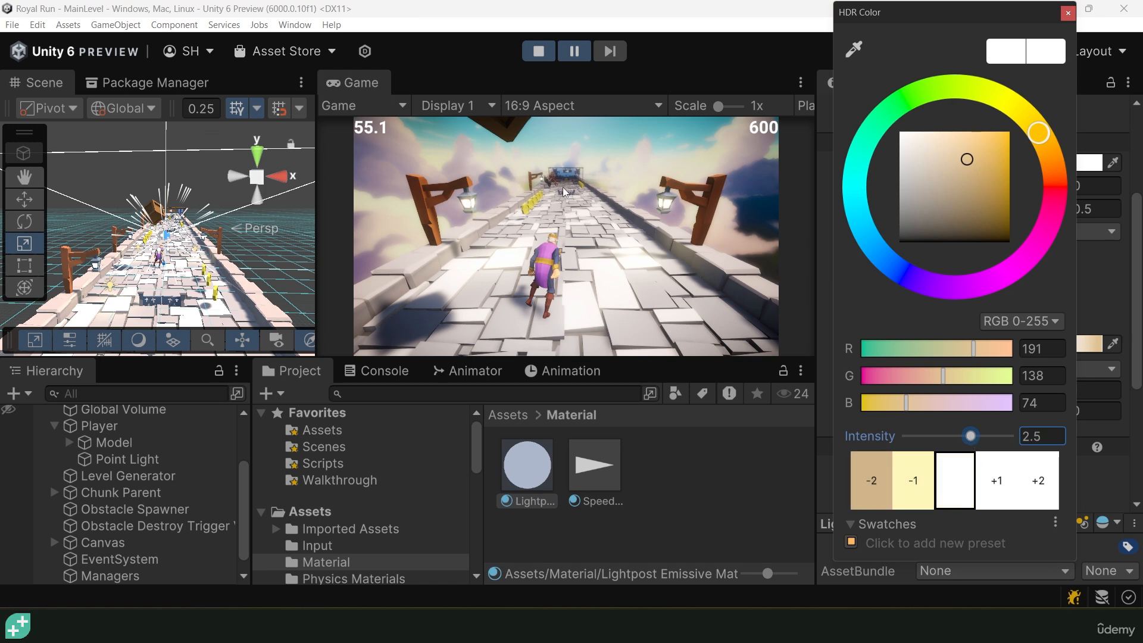
{"action": "left_click", "coordinate": [1067, 13]}
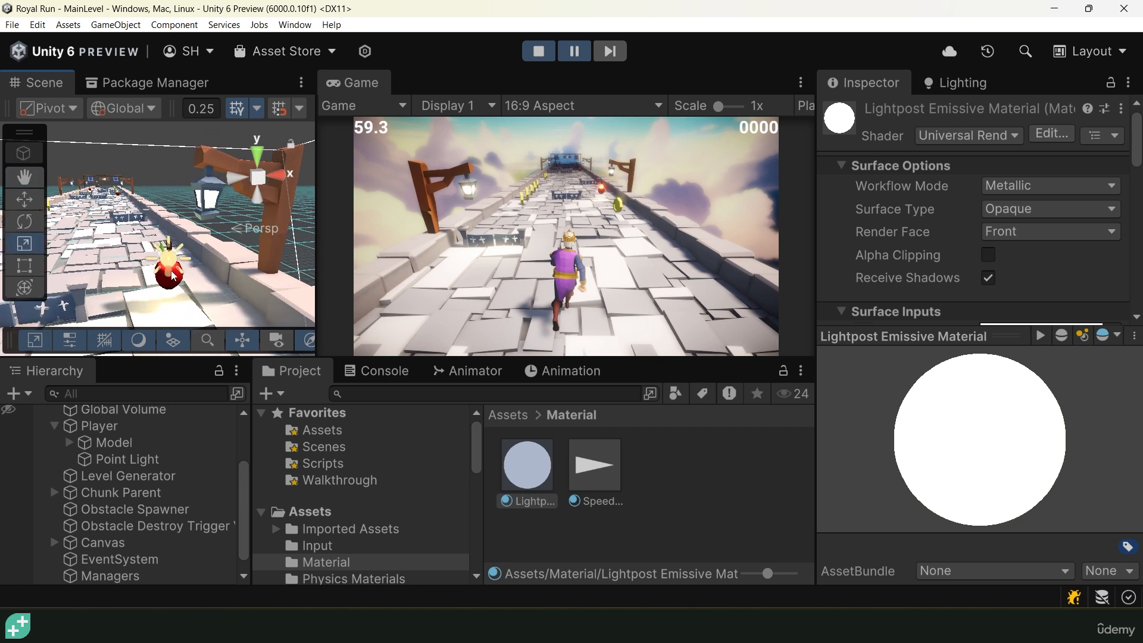
Open the Lightpost Both prefab from the Prefabs/Chunks folder for editing
{"action": "left_click", "coordinate": [509, 415]}
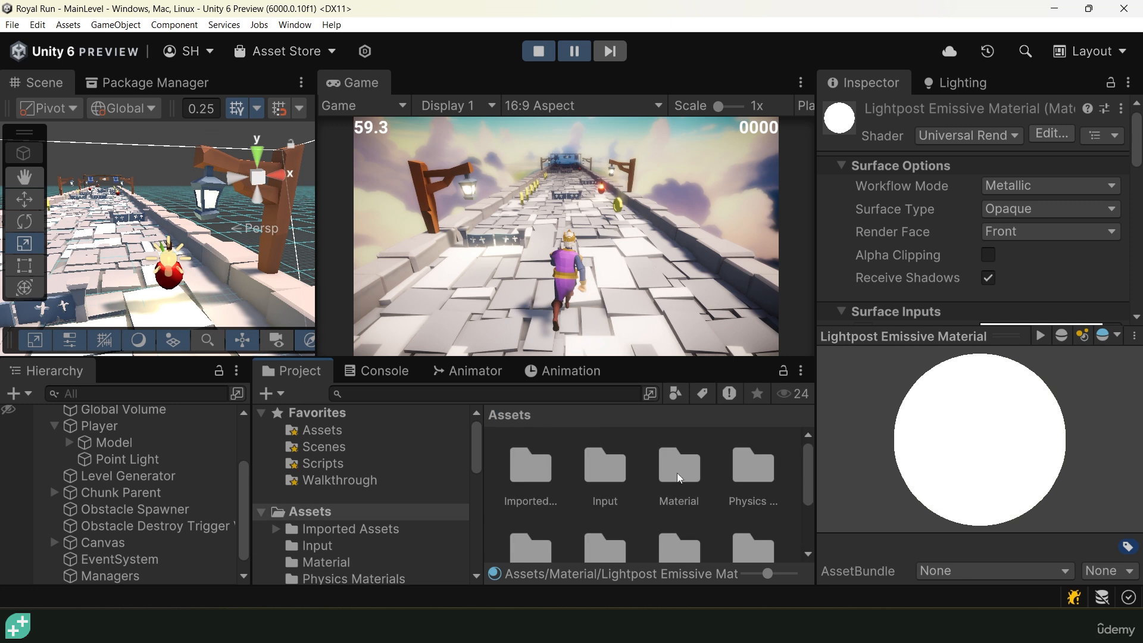
{"action": "scroll", "coordinate": [677, 473], "scroll_direction": "down", "scroll_amount": 3}
{"action": "scroll", "coordinate": [596, 479], "scroll_direction": "up", "scroll_amount": 2}
{"action": "double_click", "coordinate": [535, 483]}
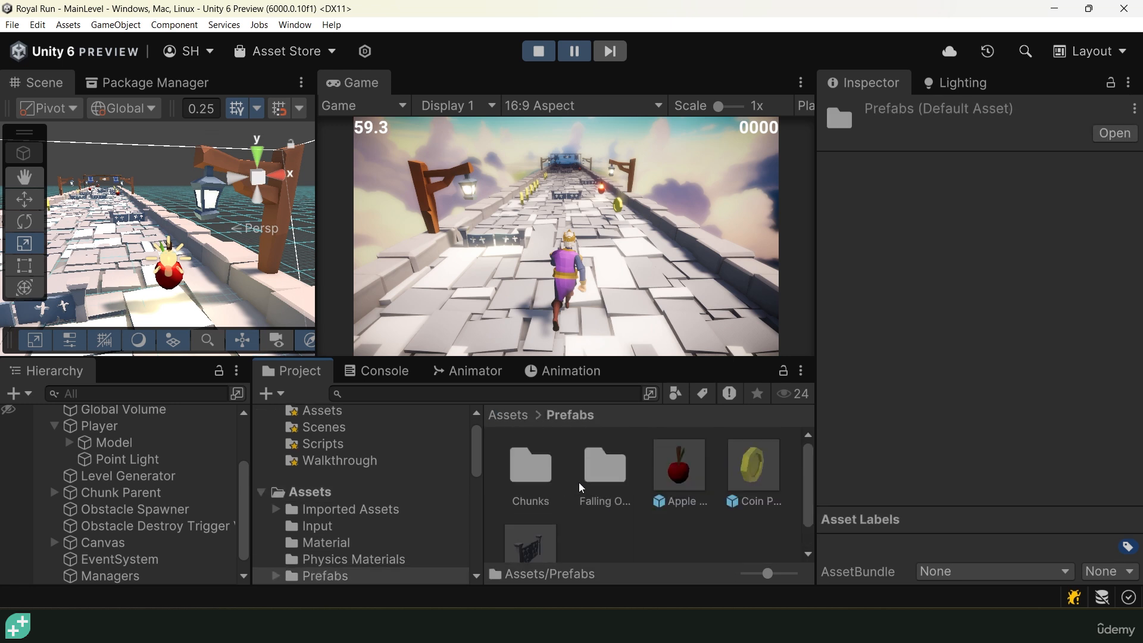
{"action": "double_click", "coordinate": [542, 471]}
{"action": "double_click", "coordinate": [666, 467]}
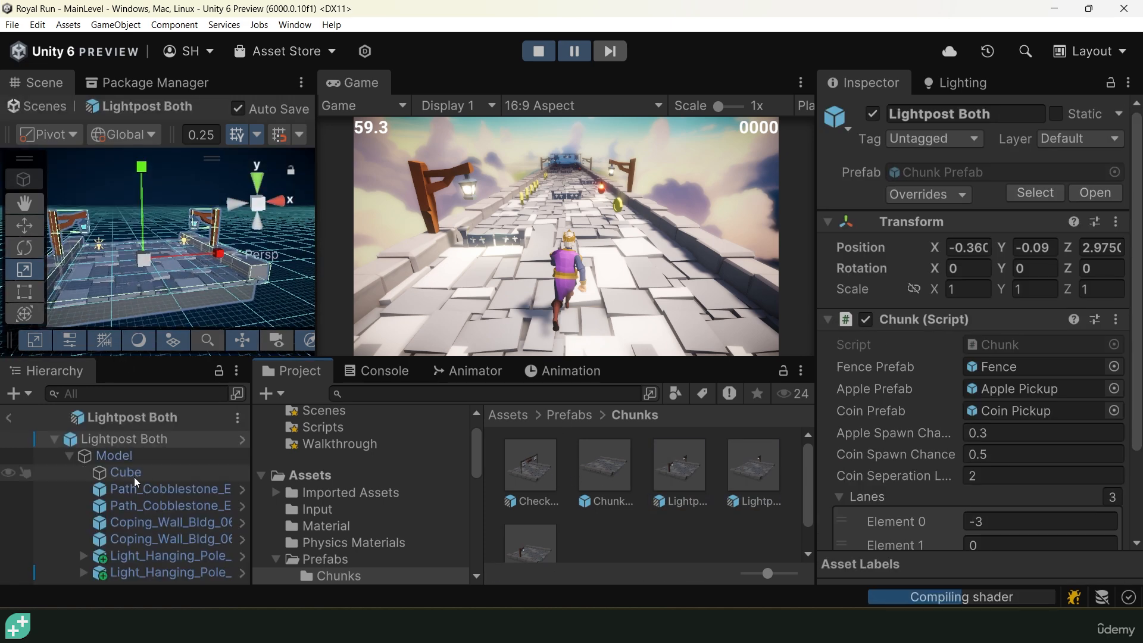
Move the Lightpost Point Light under the first hanging pole closer to its lantern, to about Y 1.41 and Z 1.82
{"action": "left_click", "coordinate": [84, 555]}
{"action": "scroll", "coordinate": [160, 536], "scroll_direction": "down", "scroll_amount": 1}
{"action": "left_click", "coordinate": [155, 559]}
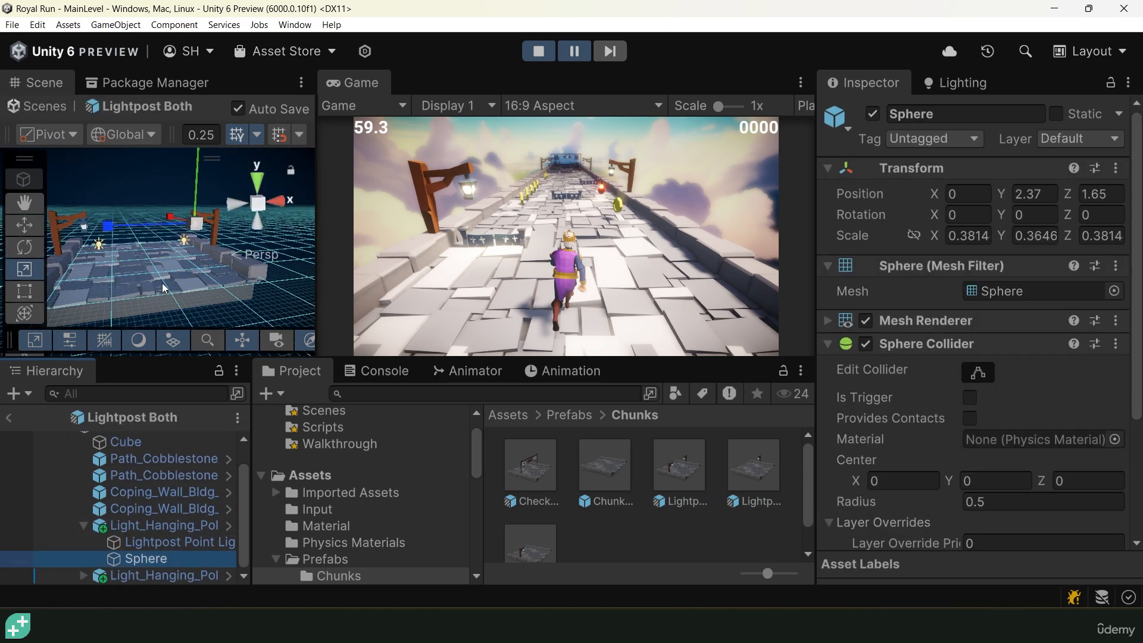
{"action": "left_click", "coordinate": [169, 542]}
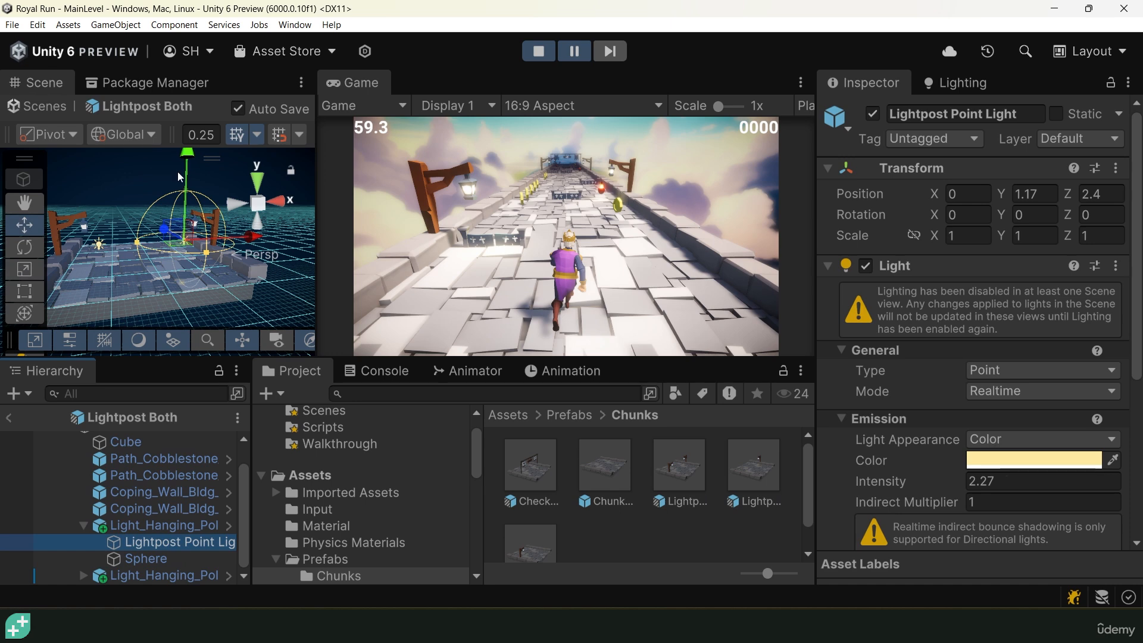
{"action": "key", "text": "w"}
{"action": "mouse_move", "coordinate": [187, 217]}
{"action": "right_mouse_down"}
{"action": "mouse_move", "coordinate": [186, 181]}
{"action": "mouse_move", "coordinate": [175, 205]}
{"action": "right_mouse_up"}
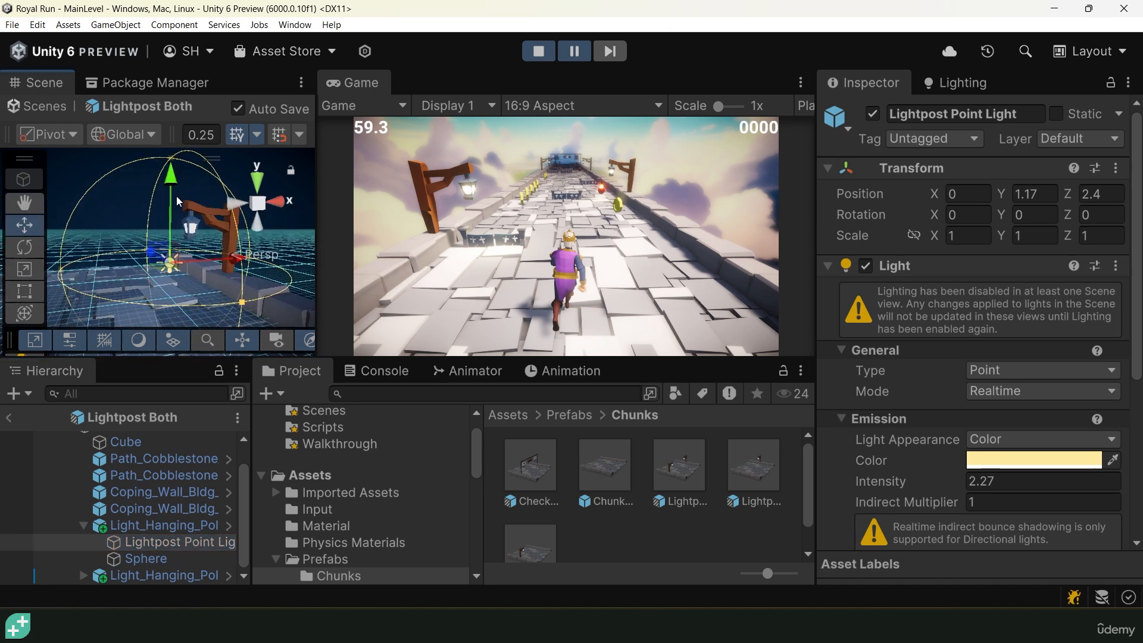
{"action": "left_click_drag", "start_coordinate": [170, 214], "coordinate": [169, 188]}
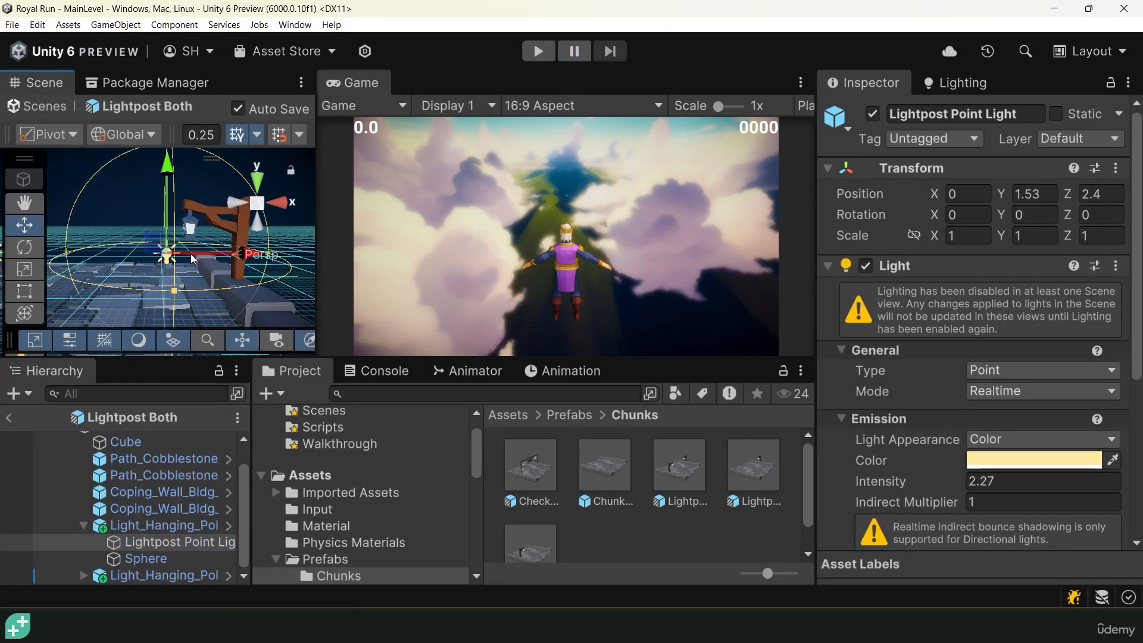
{"action": "left_click_drag", "start_coordinate": [190, 254], "coordinate": [208, 255]}
{"action": "left_click_drag", "start_coordinate": [183, 212], "coordinate": [184, 215]}
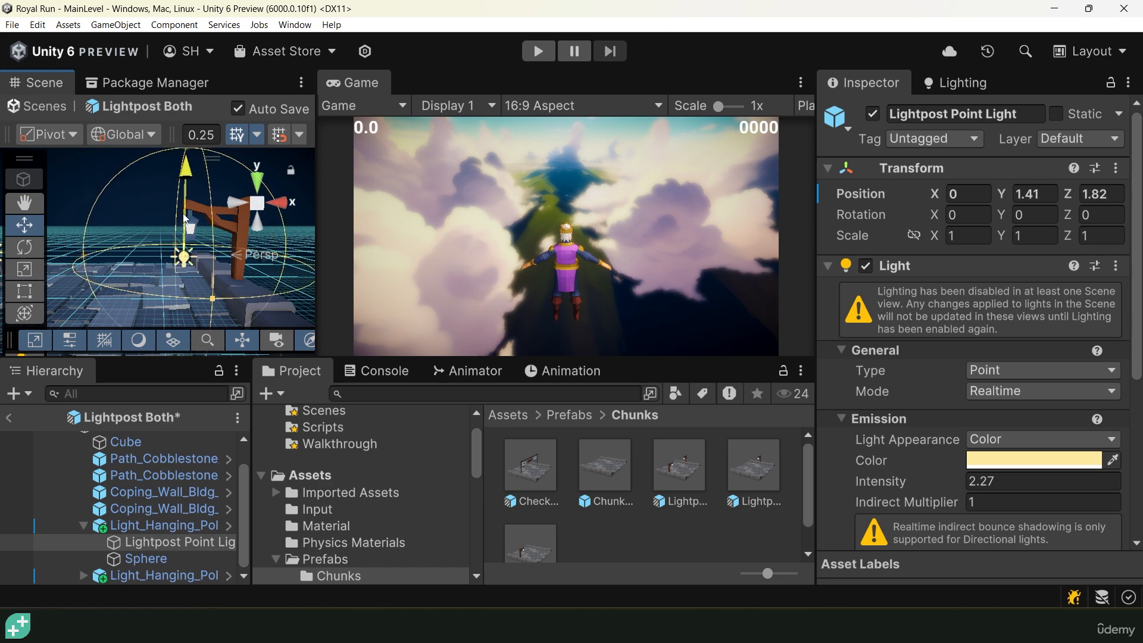
Apply all of the hanging light pole's overrides to the Prefab Variant parent
{"action": "left_click", "coordinate": [193, 217]}
{"action": "left_click", "coordinate": [928, 194]}
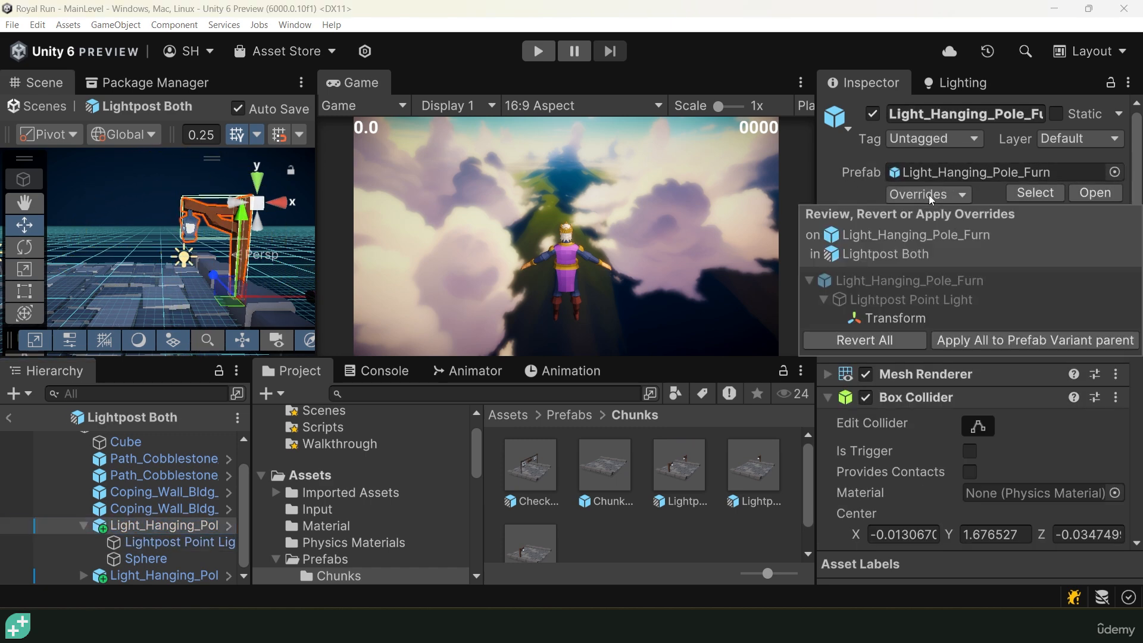
{"action": "left_click", "coordinate": [1026, 339]}
Play the level, pause it in a maximized game view to examine the lightpost lighting, and stop play mode
{"action": "left_click", "coordinate": [538, 51]}
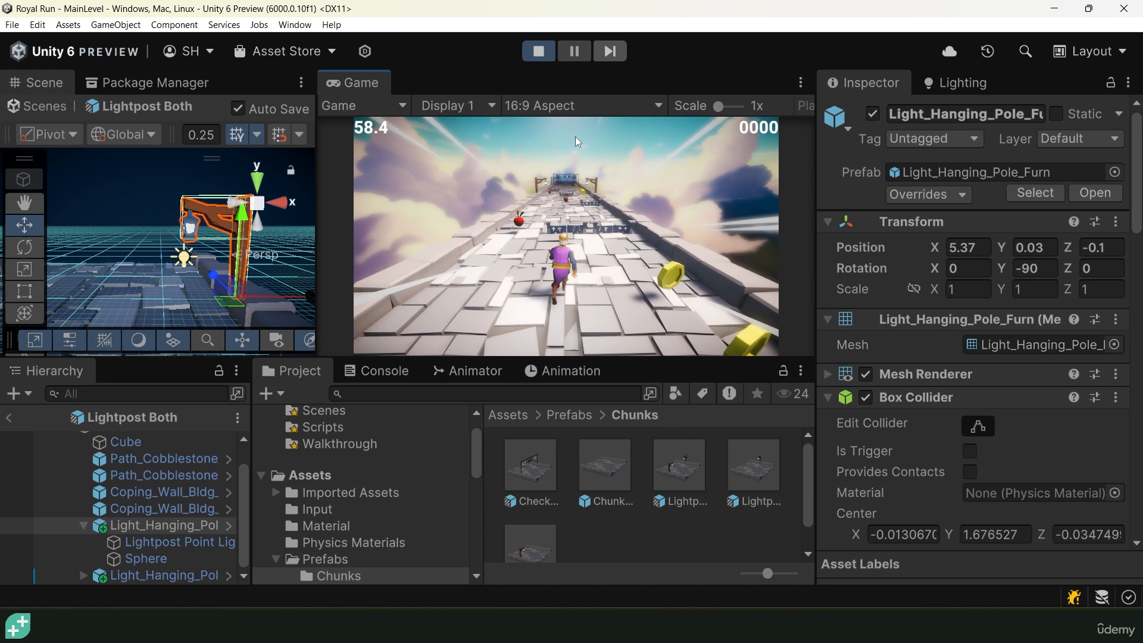
{"action": "left_click", "coordinate": [574, 50]}
{"action": "key", "text": "shift+space"}
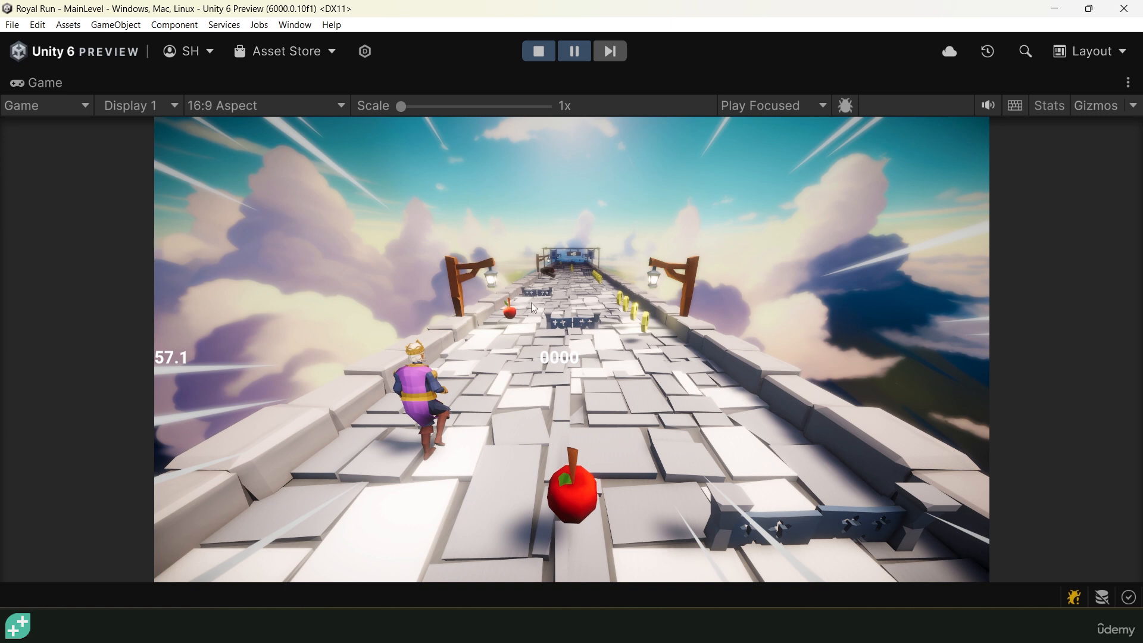
{"action": "left_click", "coordinate": [539, 52]}
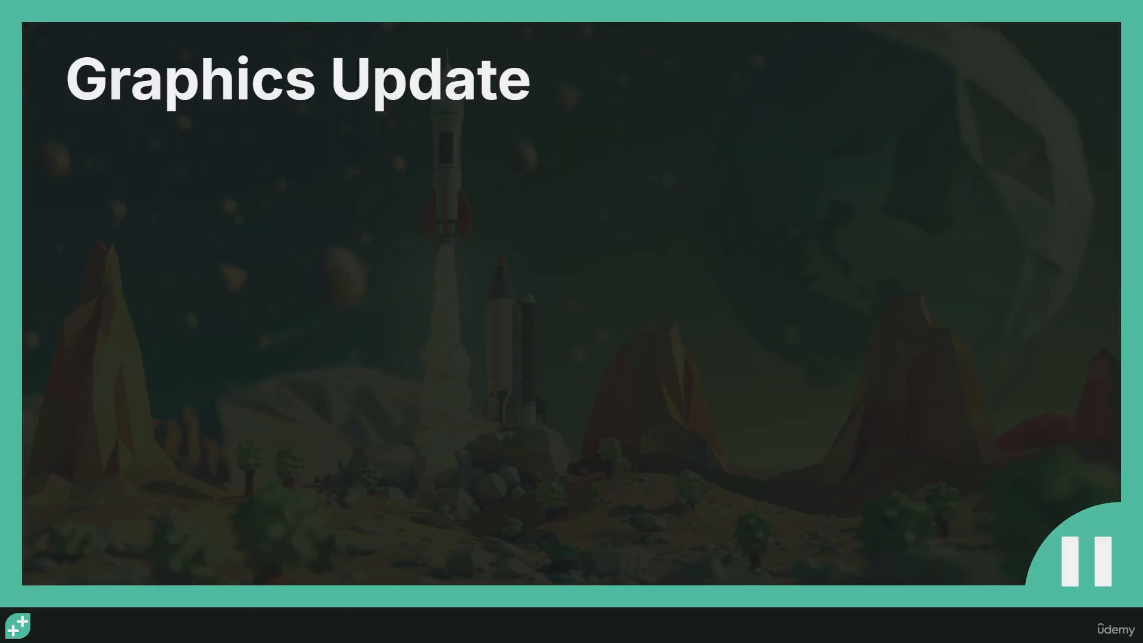